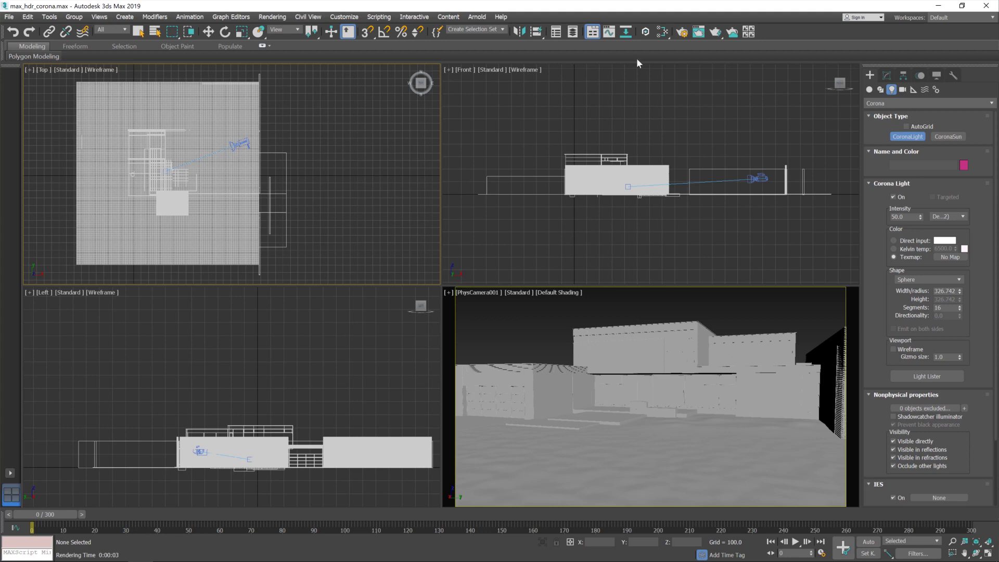
Open Render Setup, centre it, and set the scene environment back to Use Corona
left_click(684, 34)
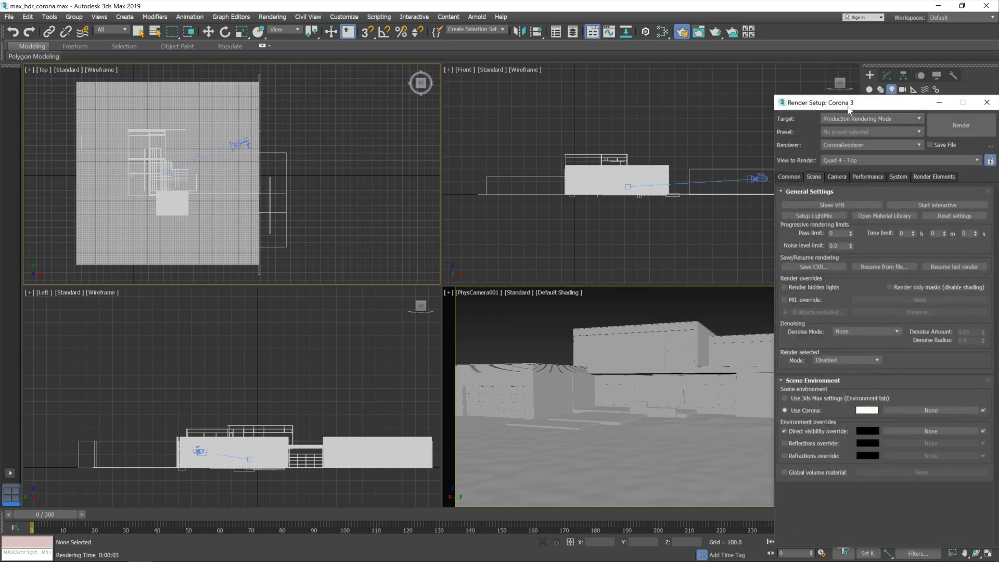
left_click_drag(853, 110, 669, 48)
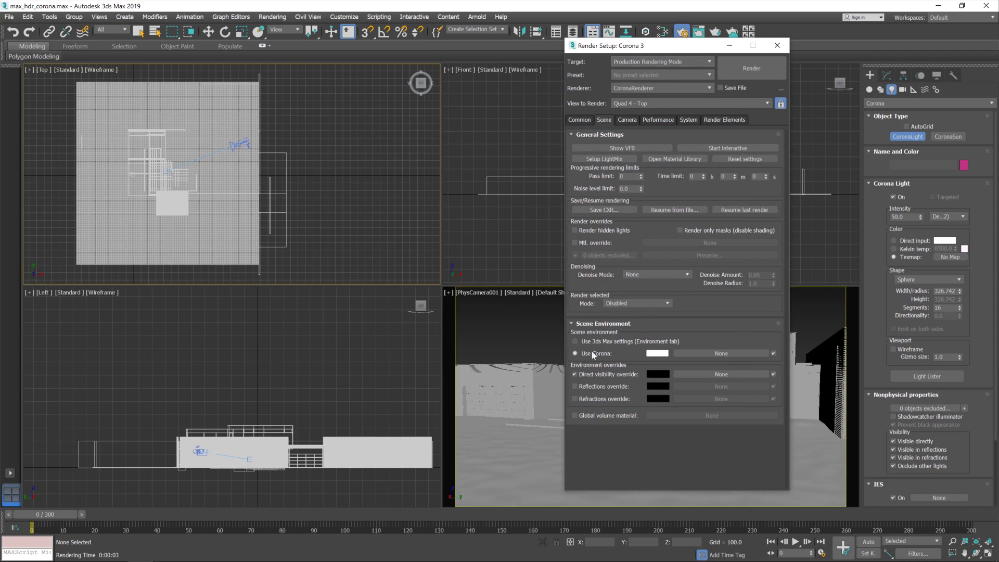
left_click(575, 342)
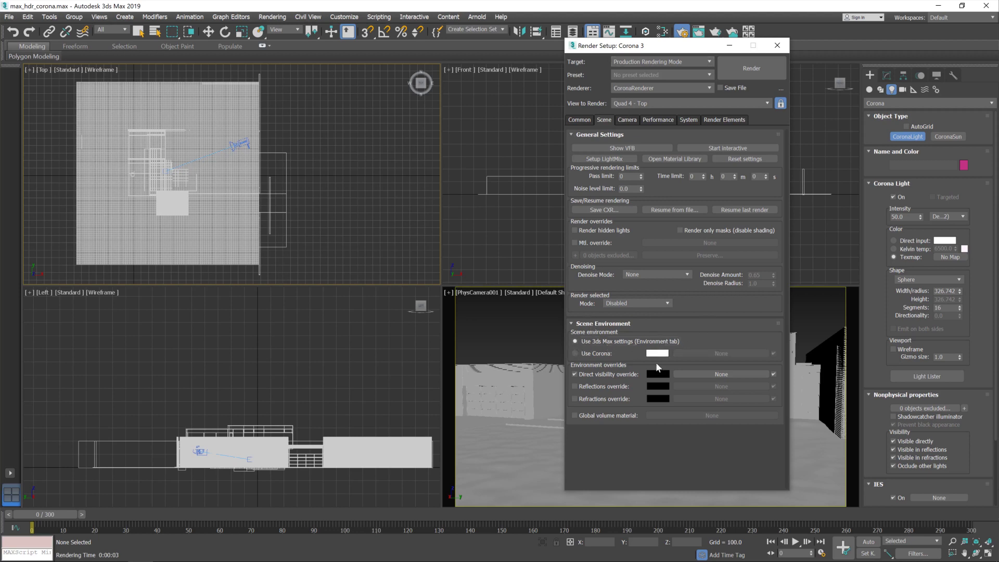
left_click(576, 354)
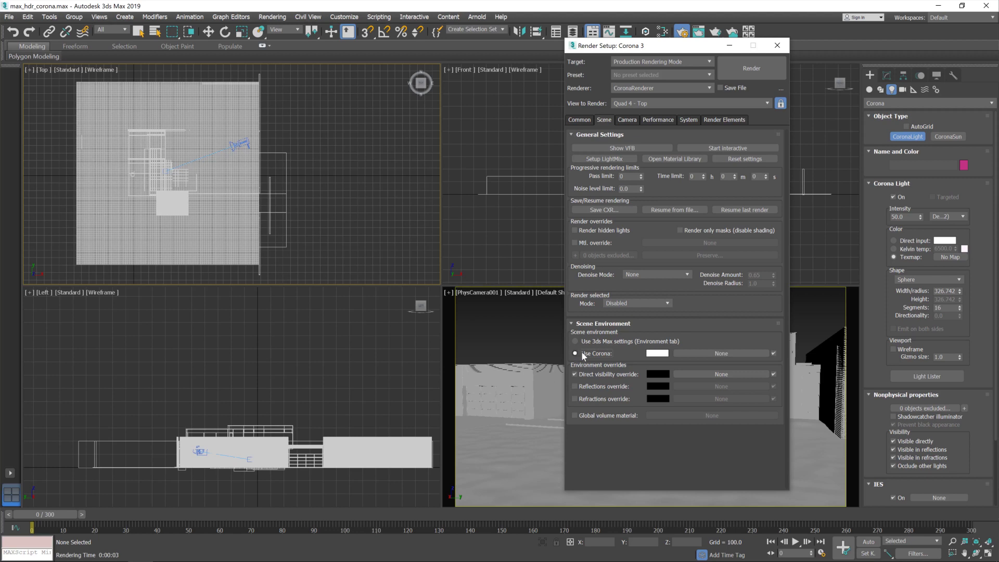
Start an interactive Corona render through the camera, then open the Slate Material Editor
left_click(719, 150)
left_click_drag(577, 22, 438, 17)
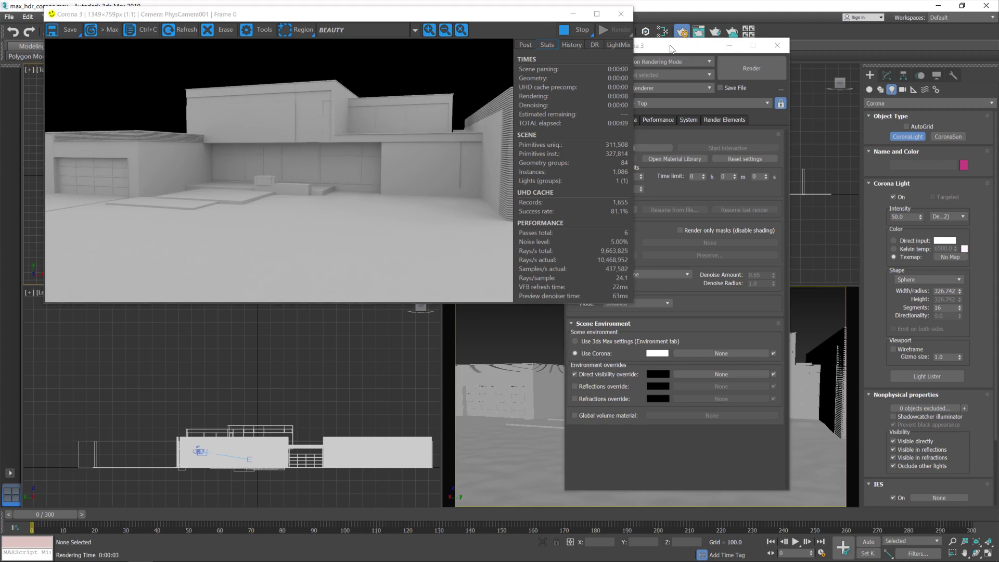
left_click(663, 35)
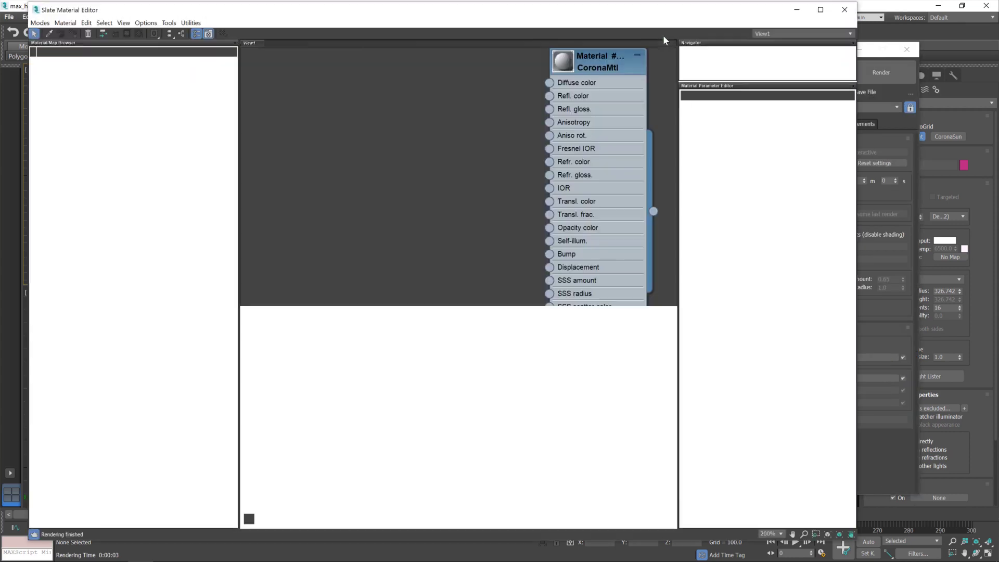
Delete the Material #122 node, shrink and reposition the Slate editor, and open Maps > Corona
mouse_move(586, 64)
left_mouse_down()
mouse_move(592, 166)
mouse_move(586, 160)
left_mouse_up()
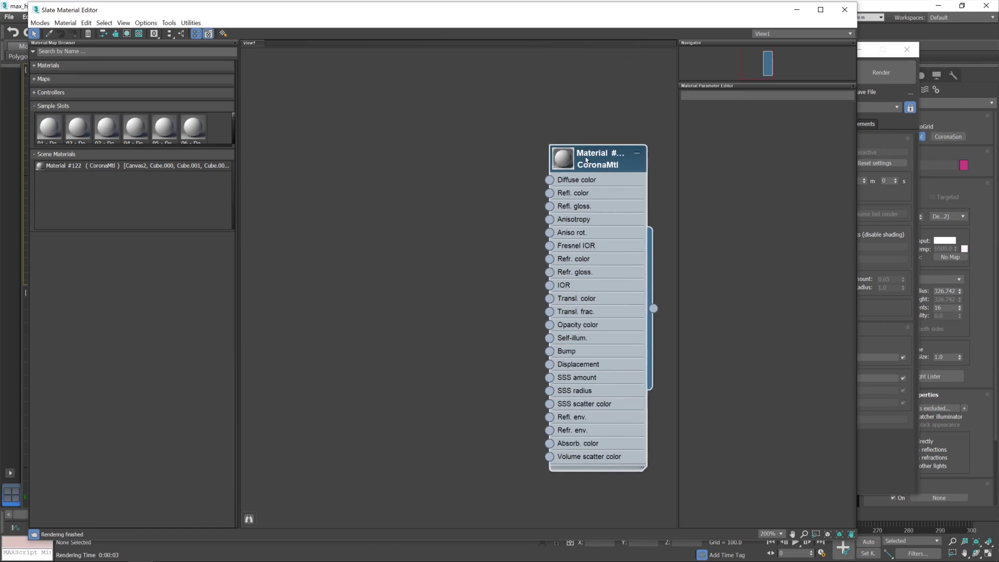
key("Delete")
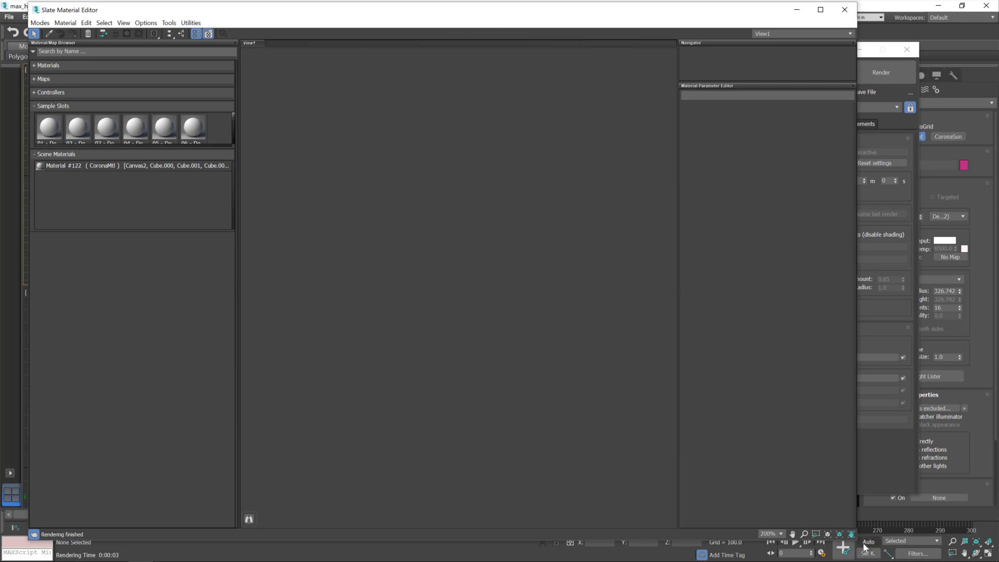
left_click_drag(857, 542, 621, 337)
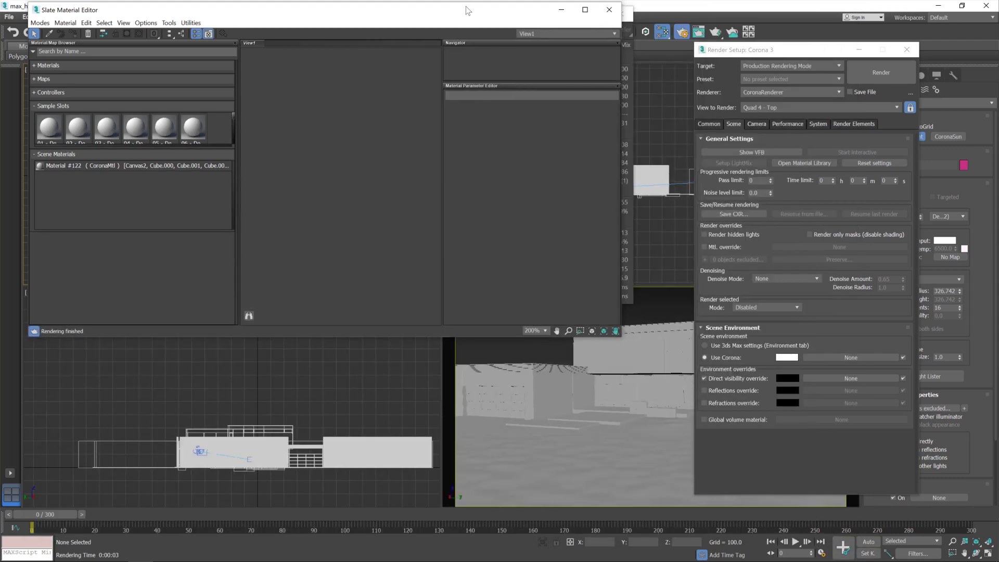
left_click_drag(467, 11, 473, 168)
right_click(322, 271)
mouse_move(388, 290)
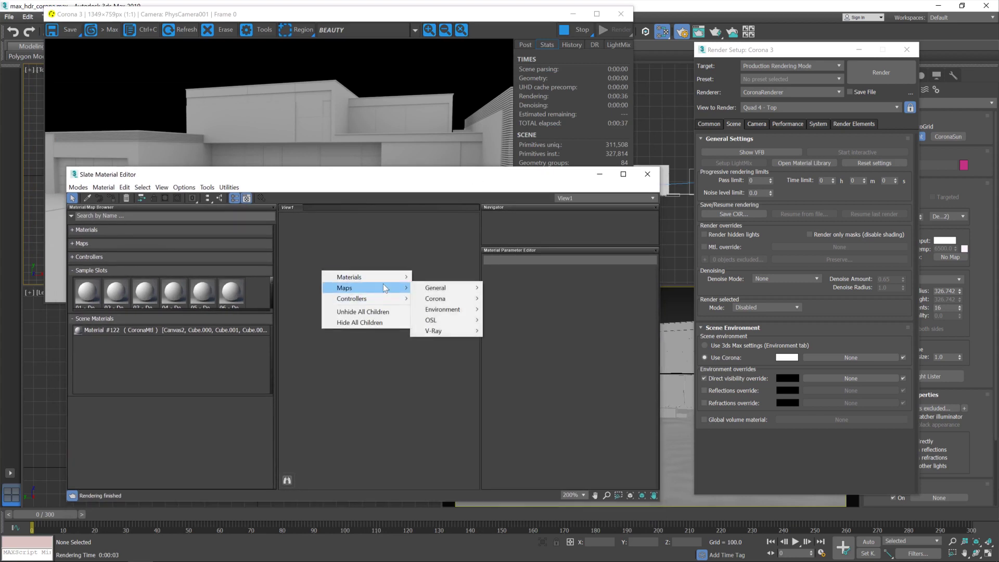
Add a CoronaBitmap node loaded with HdrOutdoorResidentialRiverwalkAfternoonClear001_HDR_16K.exr
mouse_move(443, 299)
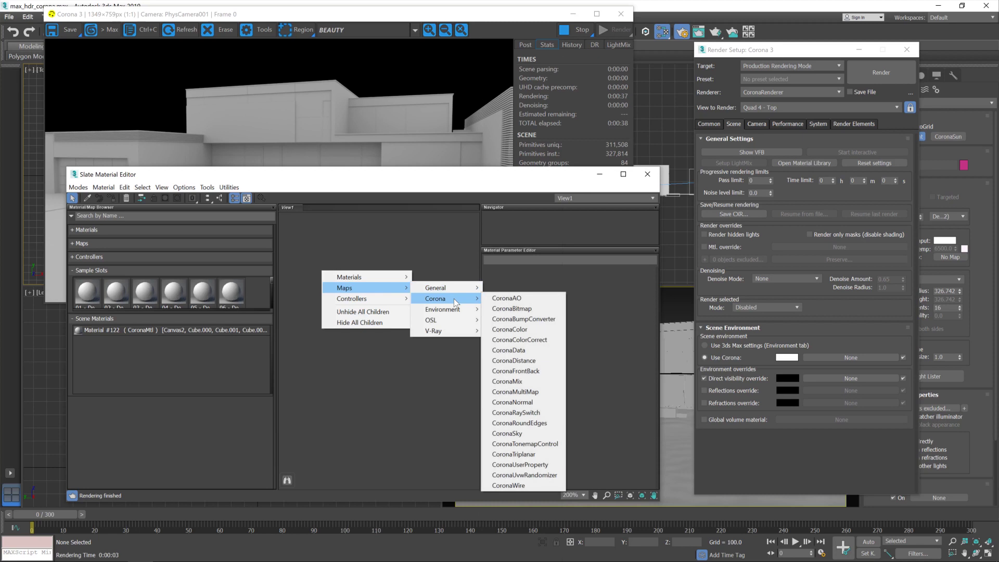
left_click(520, 309)
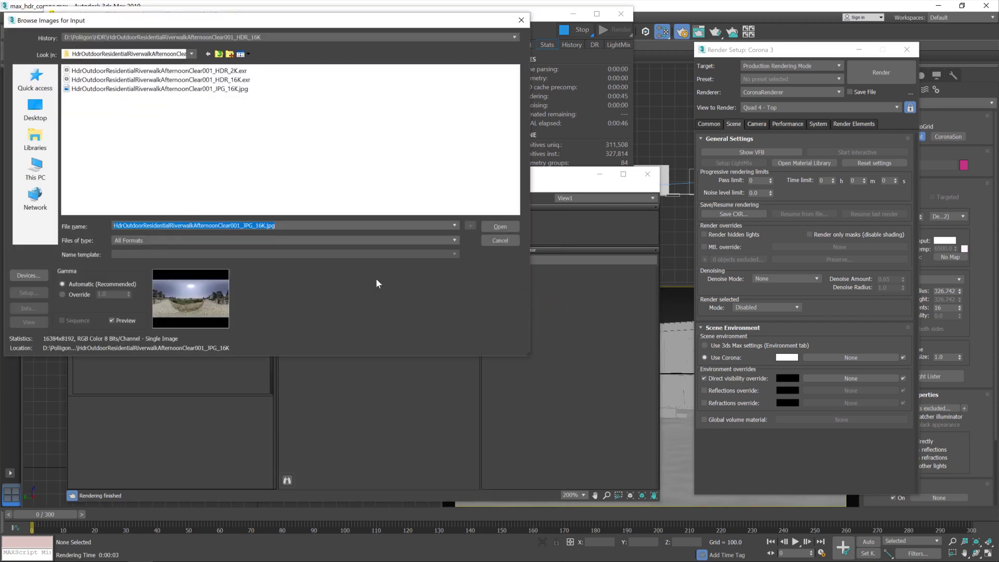
left_click_drag(224, 22, 285, 48)
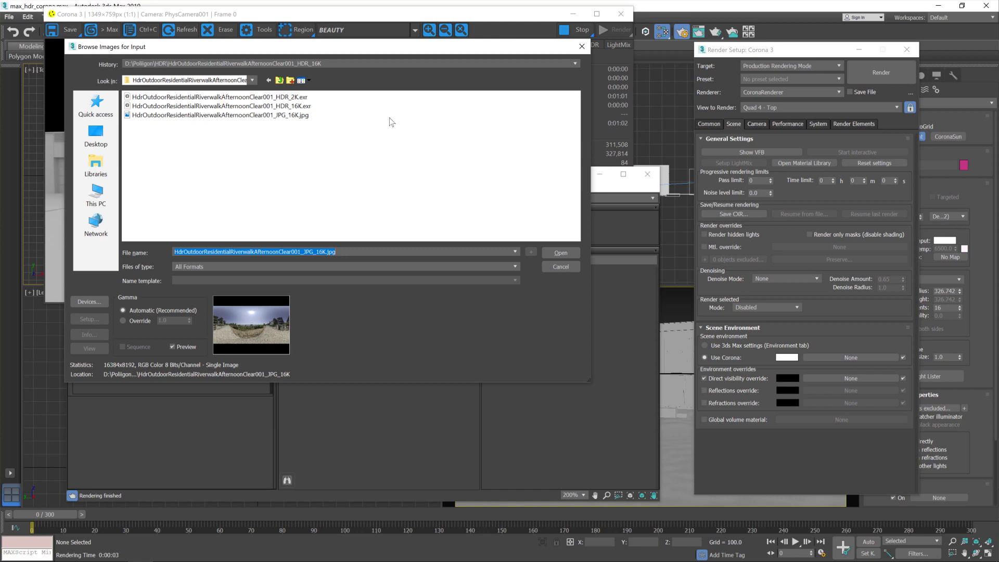
left_click(287, 106)
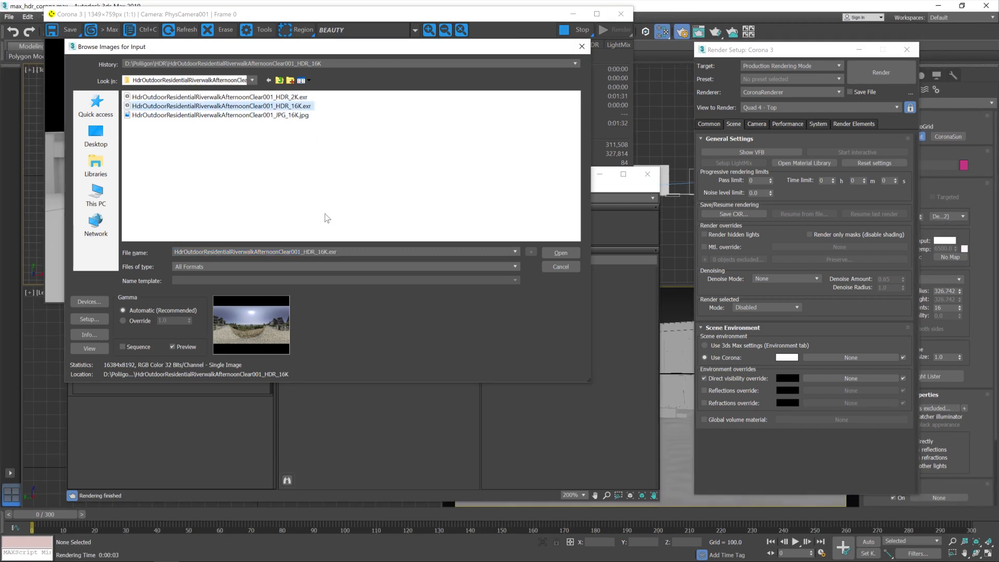
left_click(571, 254)
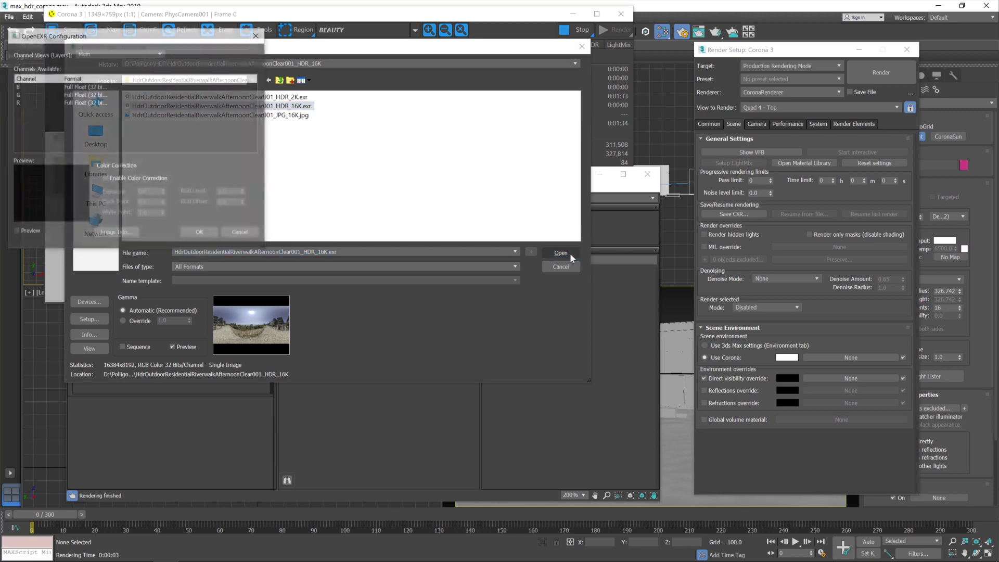
Accept the OpenEXR settings, rename Map #3 to 'HDR 16K', and wire it to Use Corona
left_click(198, 233)
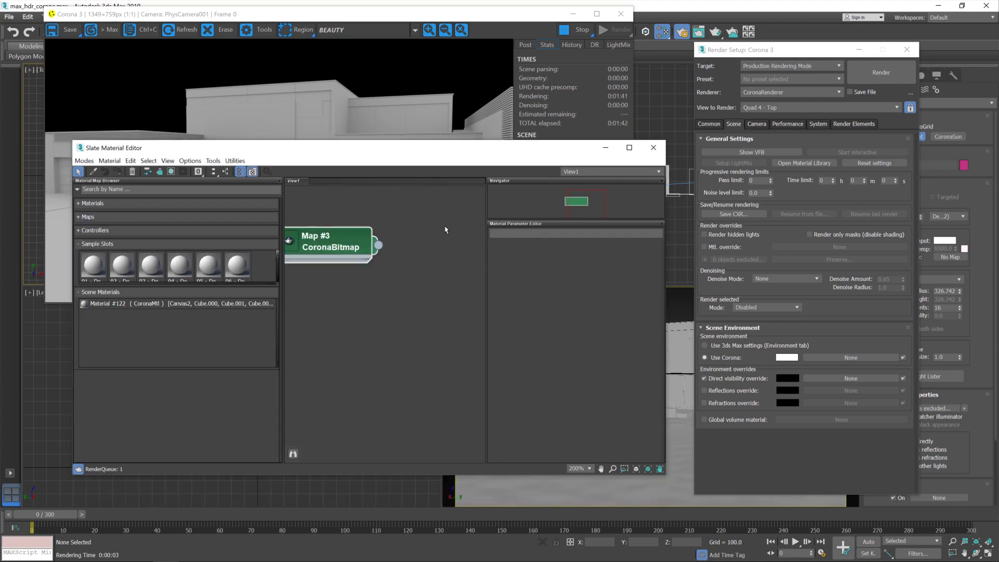
double_click(354, 238)
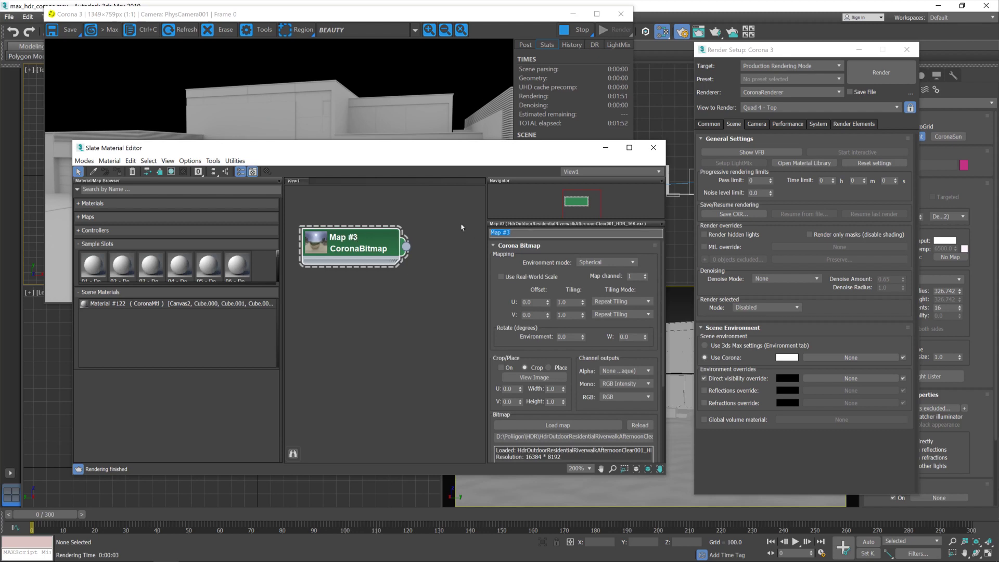
type("HDR 16K")
left_click_drag(406, 246, 863, 357)
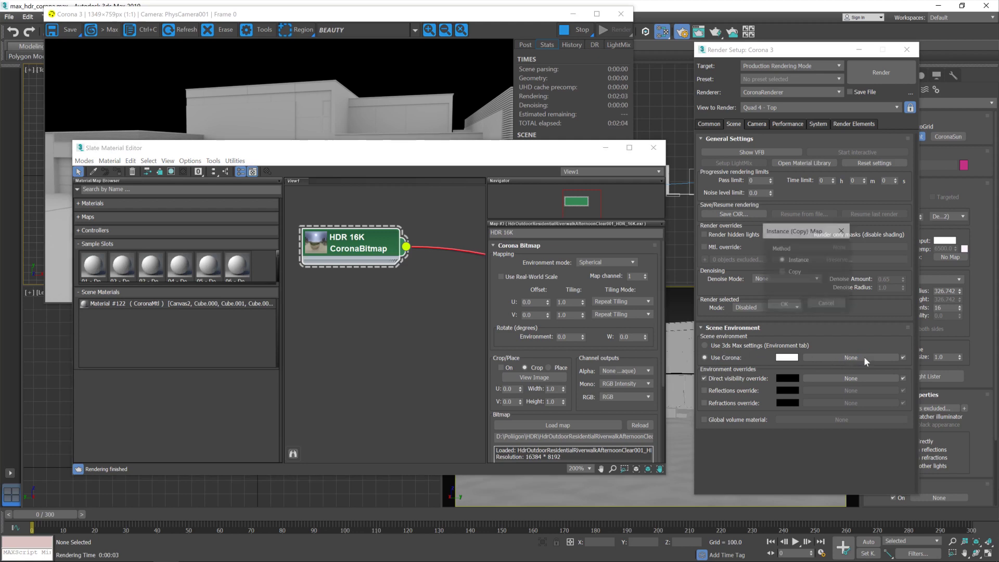
Link HDR 16K to the Corona environment as an instance, with direct visibility override left off
left_click(787, 287)
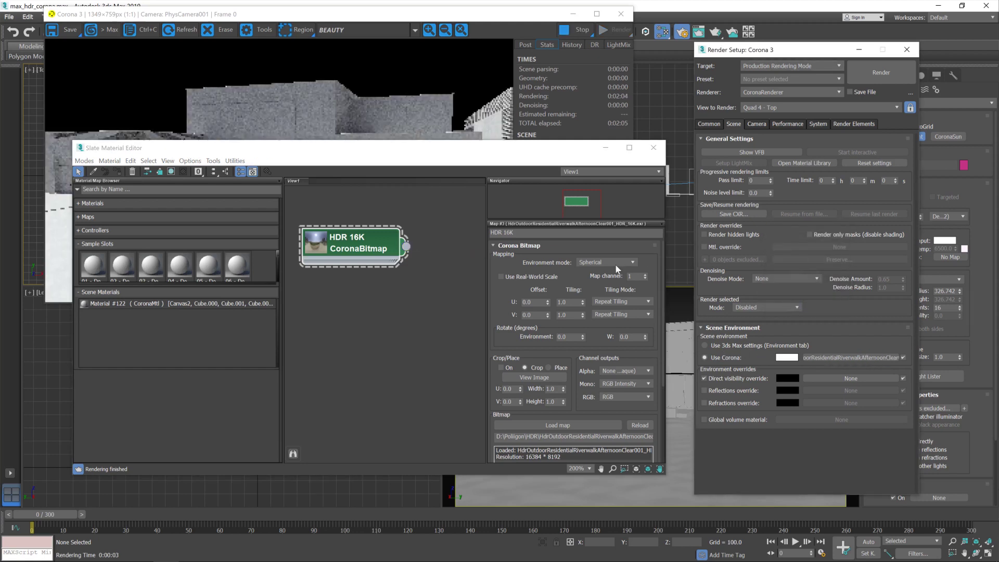
left_click(704, 378)
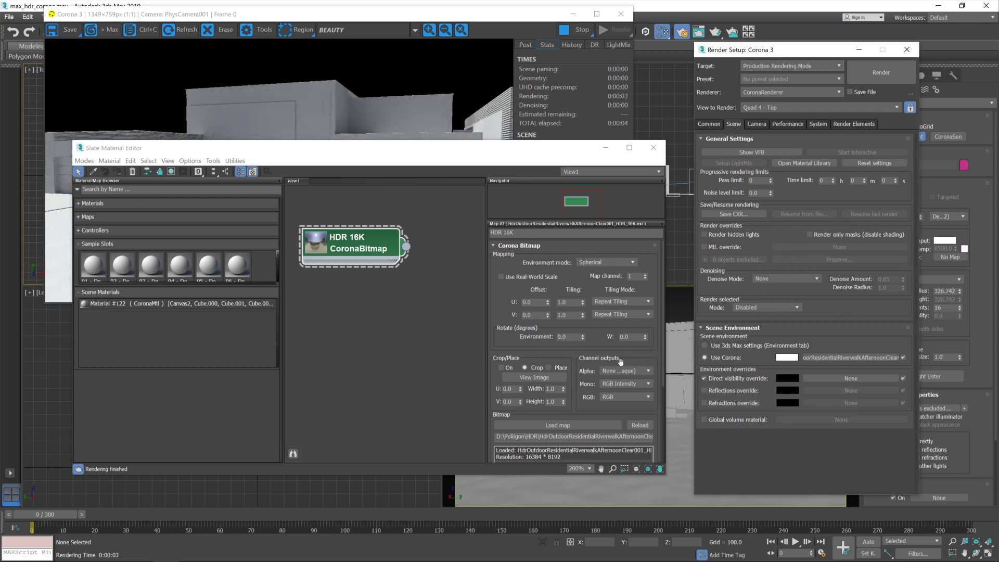
left_click(705, 378)
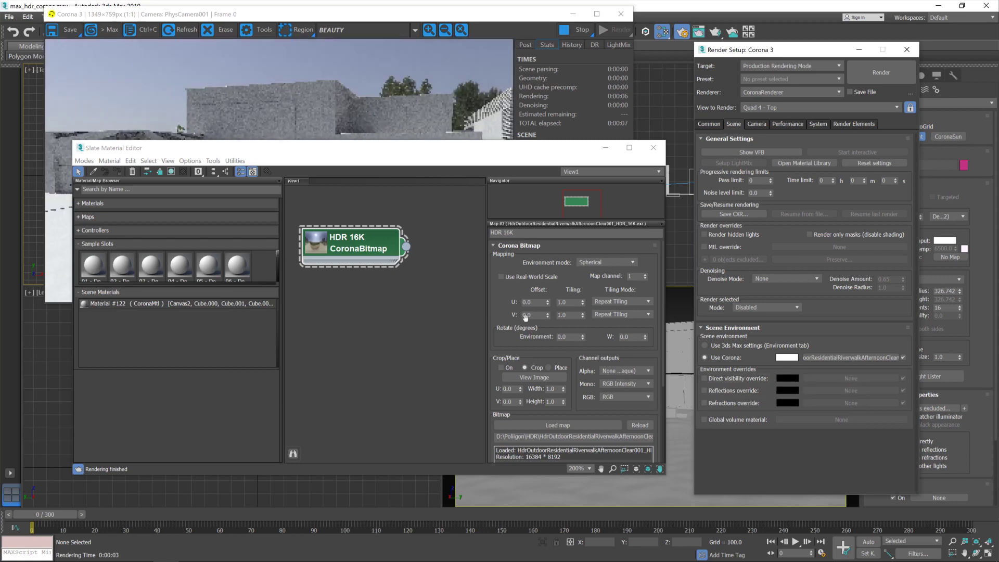
left_click(420, 19)
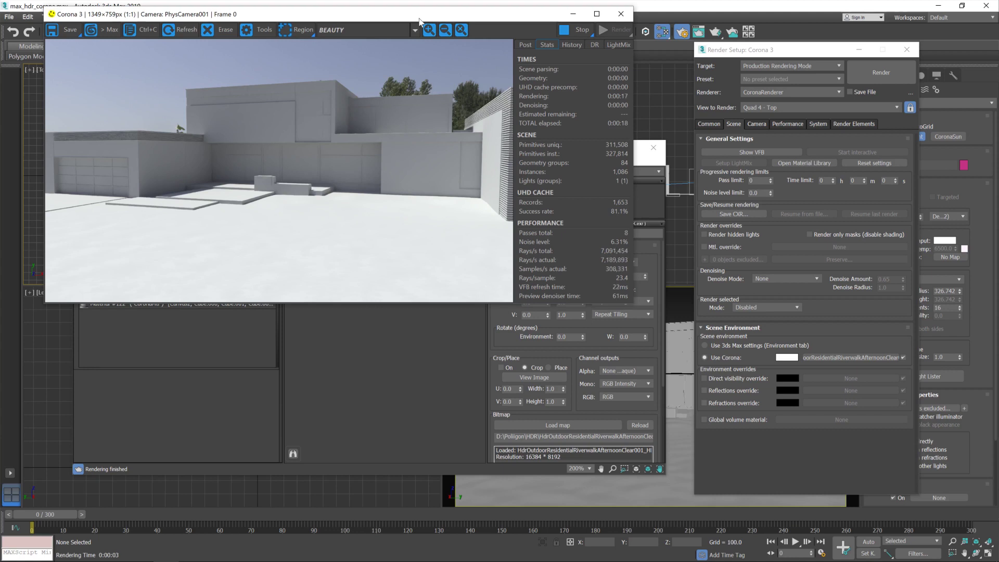
Step the HDR 16K U Offset up to 0.11, rotating the environment to 39.6 degrees
left_click_drag(423, 20, 687, 50)
left_click_drag(308, 149, 266, 291)
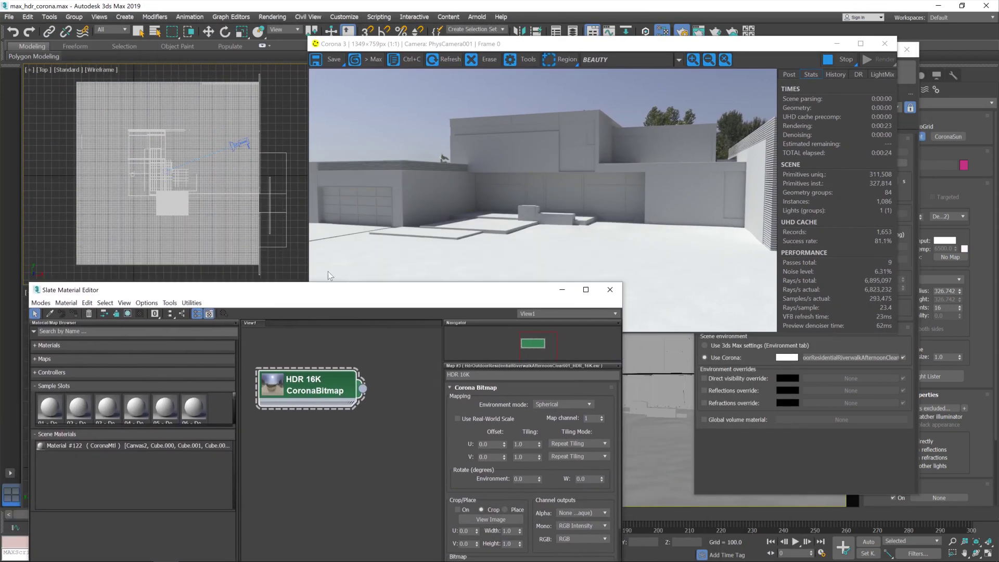
left_click(503, 446)
left_click(503, 441)
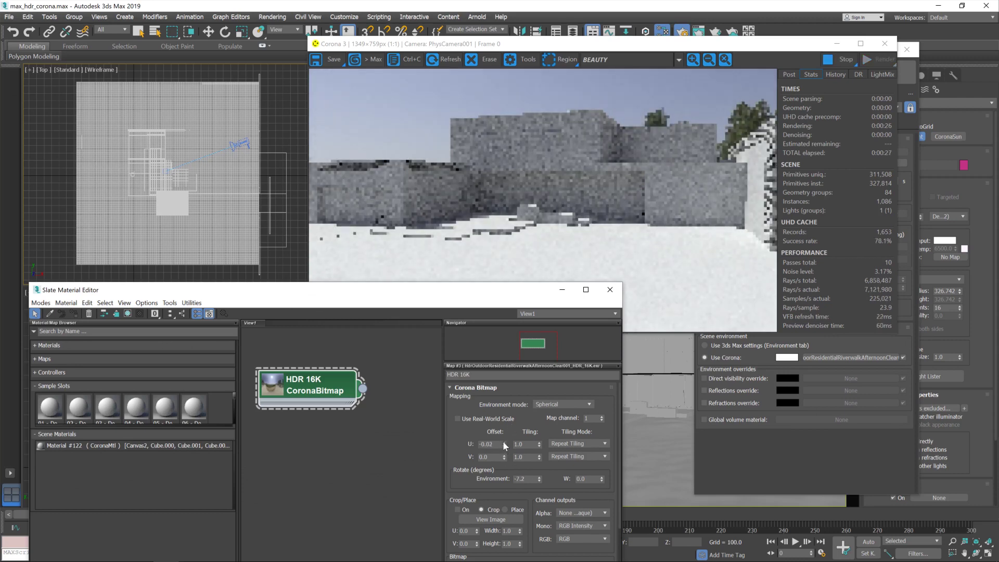
left_click(503, 441)
left_click(504, 441)
left_click(503, 441)
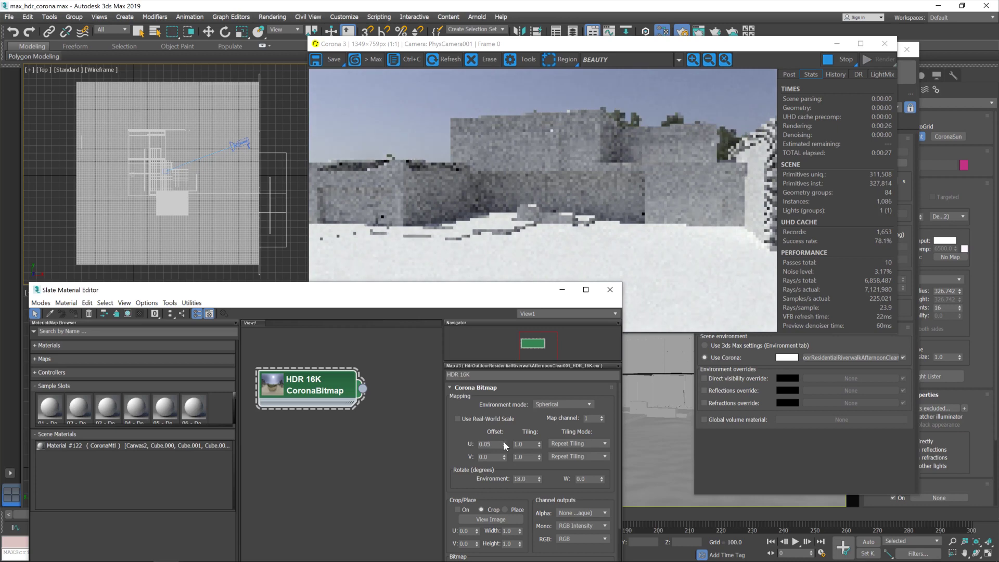
left_click(504, 441)
left_click(504, 441)
left_click(504, 441)
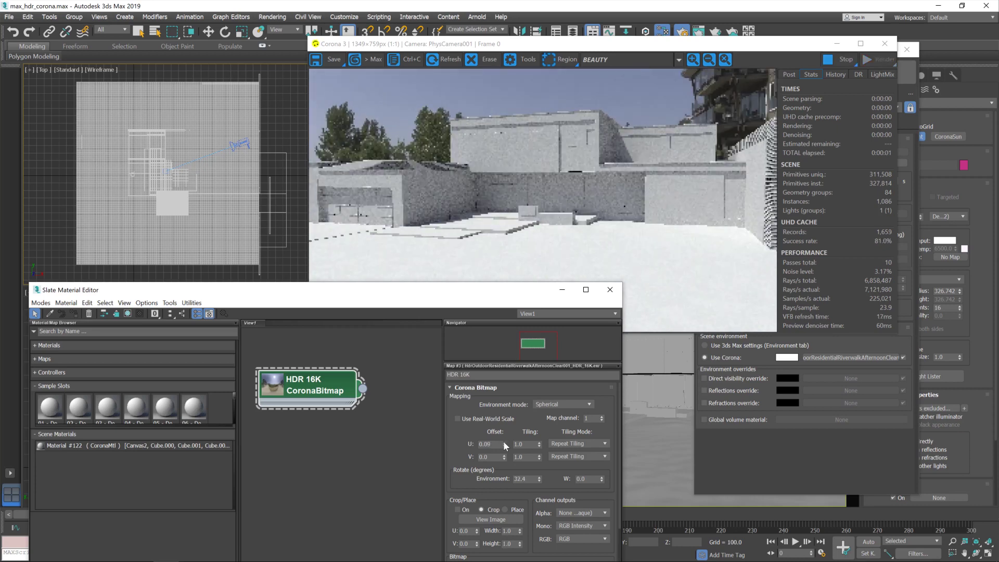
left_click(504, 441)
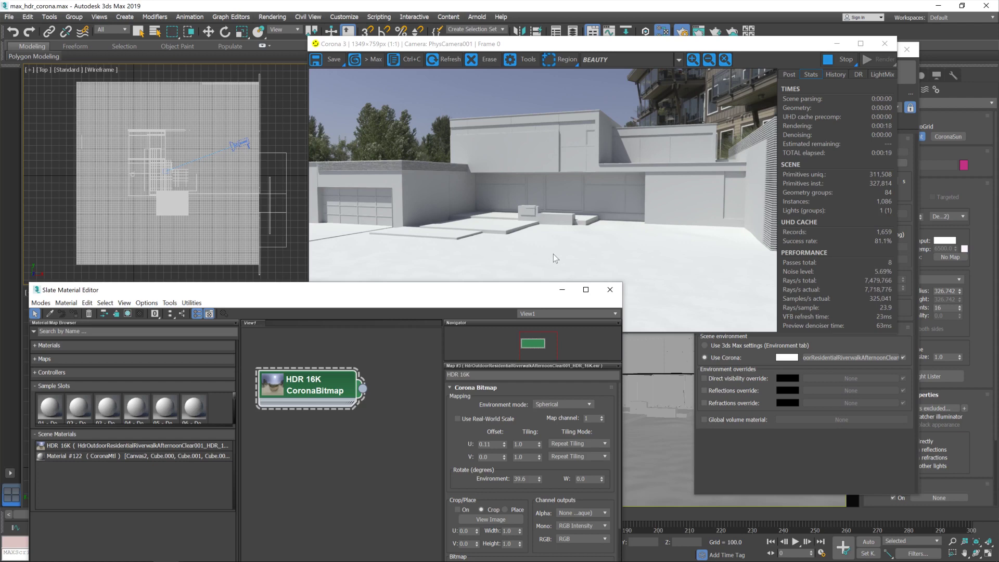
Cut the 16K HDR map from Render Setup's Use Corona environment slot
left_click_drag(411, 291, 463, 174)
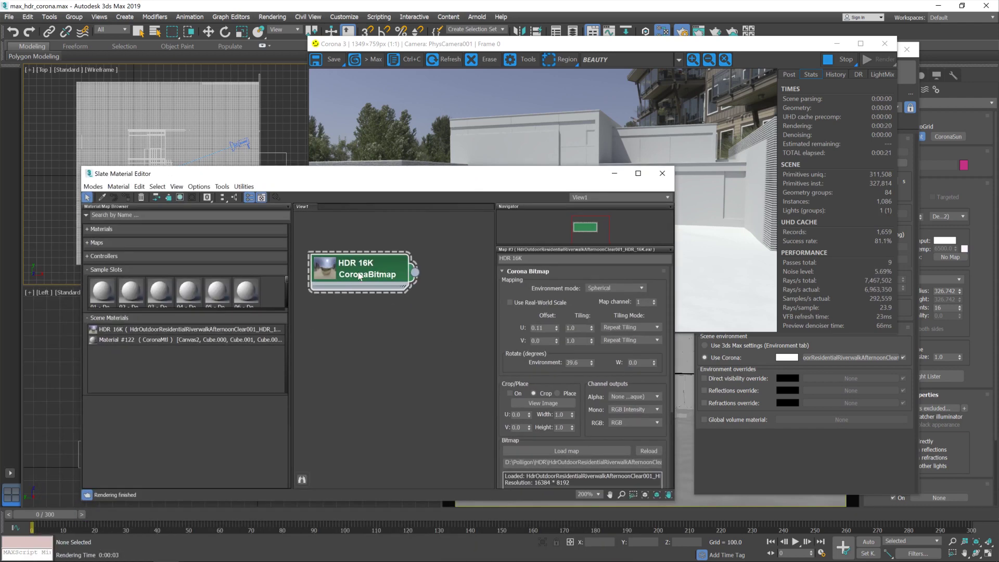
left_click_drag(359, 275, 359, 260)
right_click(827, 358)
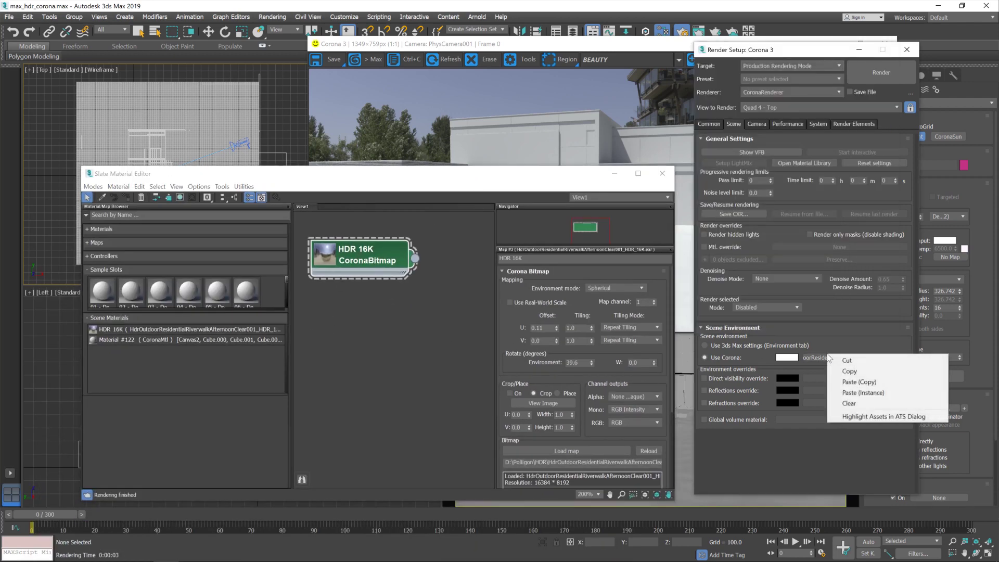
left_click(846, 360)
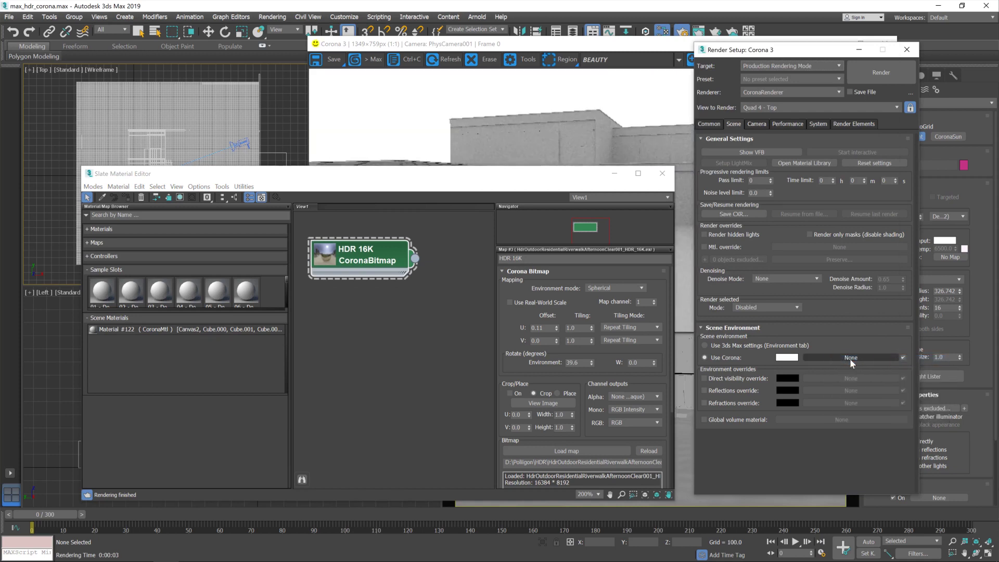
left_click(363, 254)
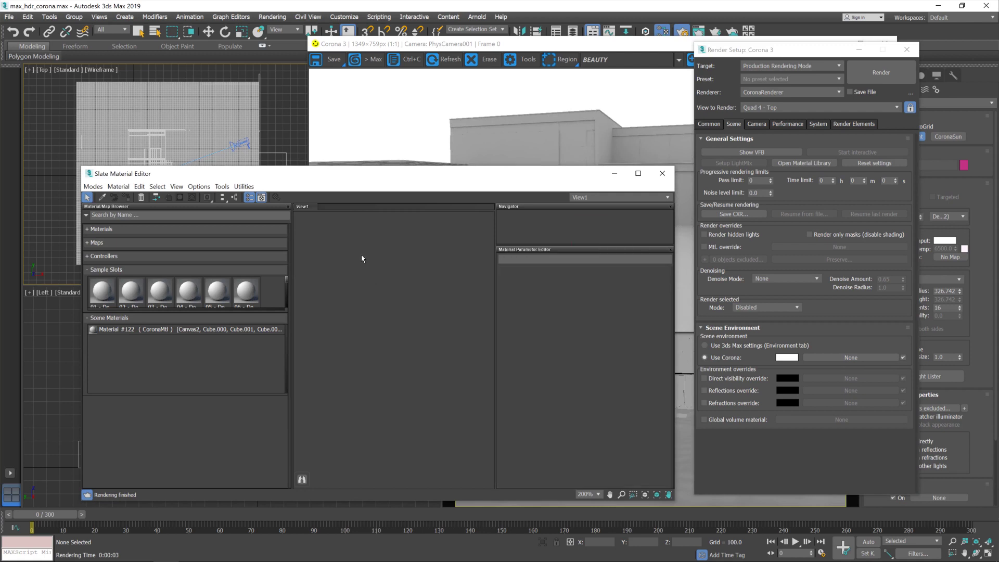
Add a new CoronaBitmap node loaded with the 2K HDR EXR file
right_click(317, 277)
mouse_move(369, 293)
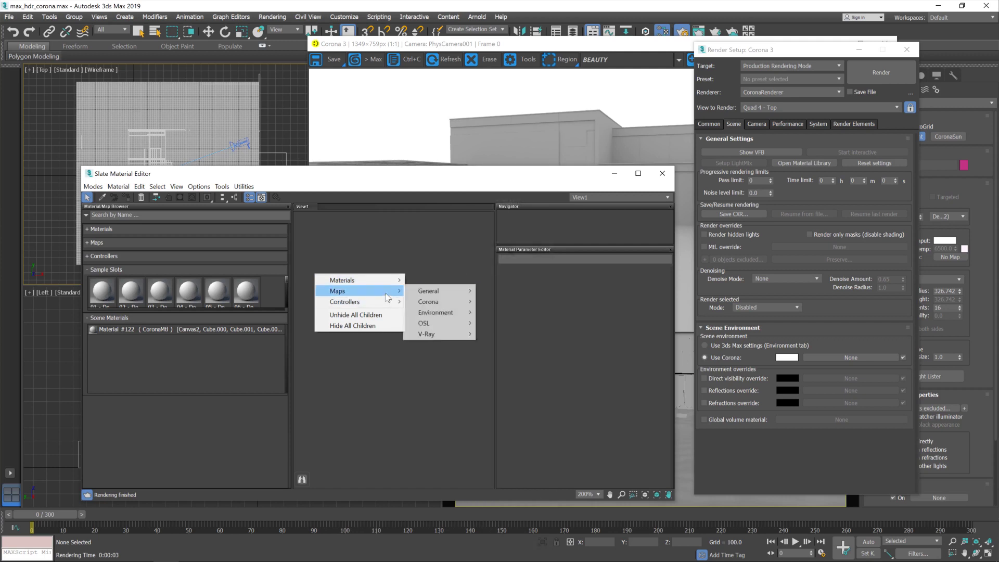
mouse_move(467, 304)
left_click(515, 312)
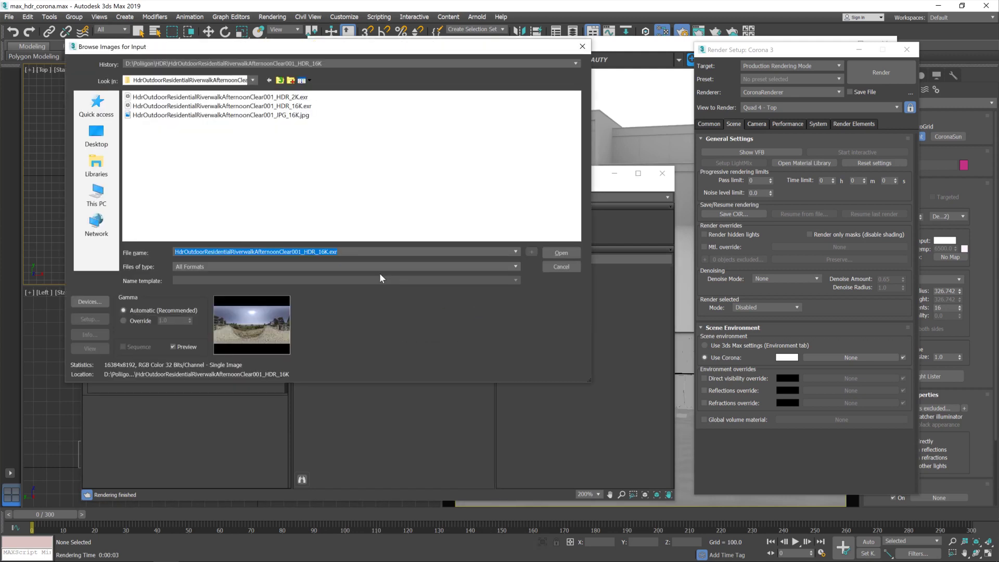
left_click(305, 97)
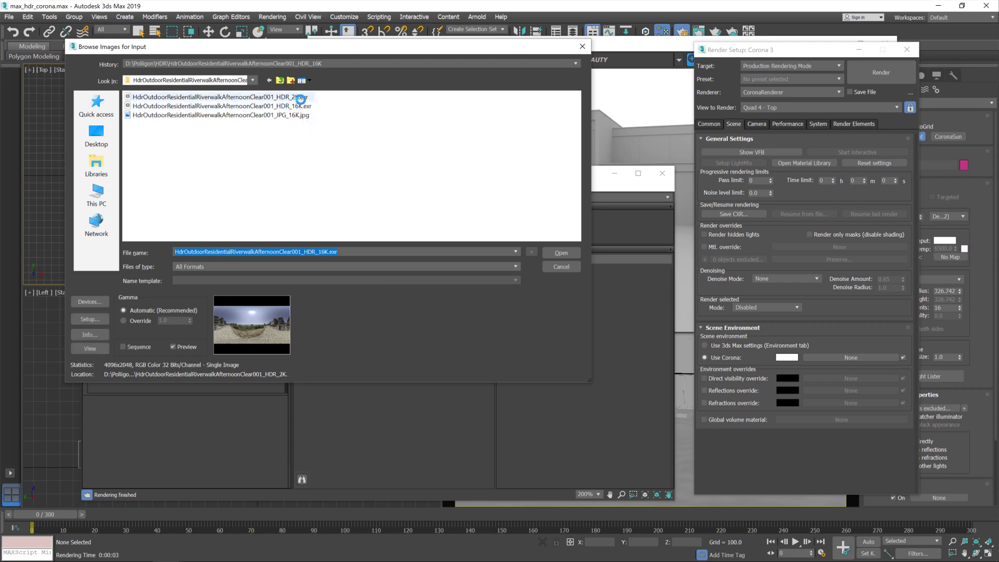
left_click(560, 253)
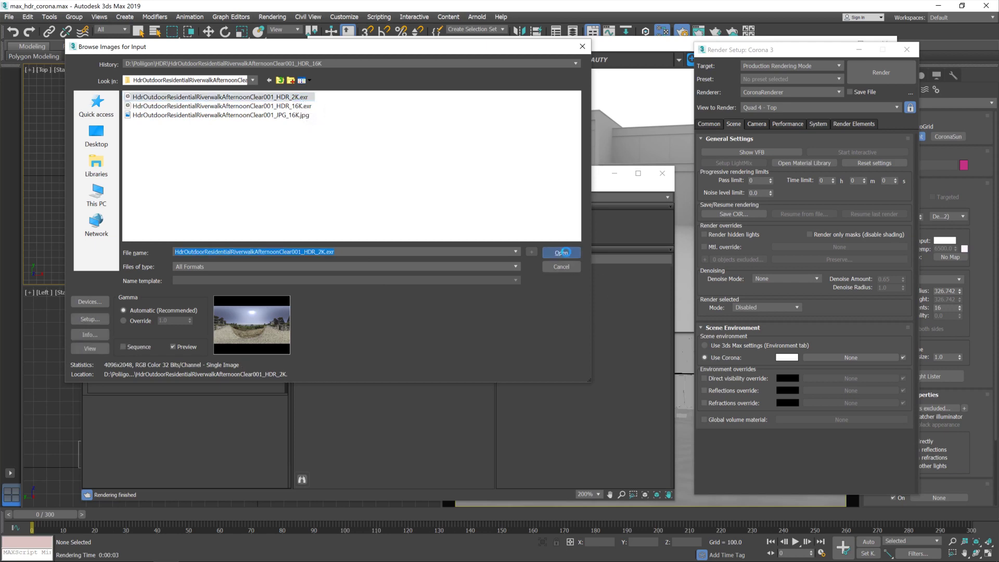
left_click(201, 234)
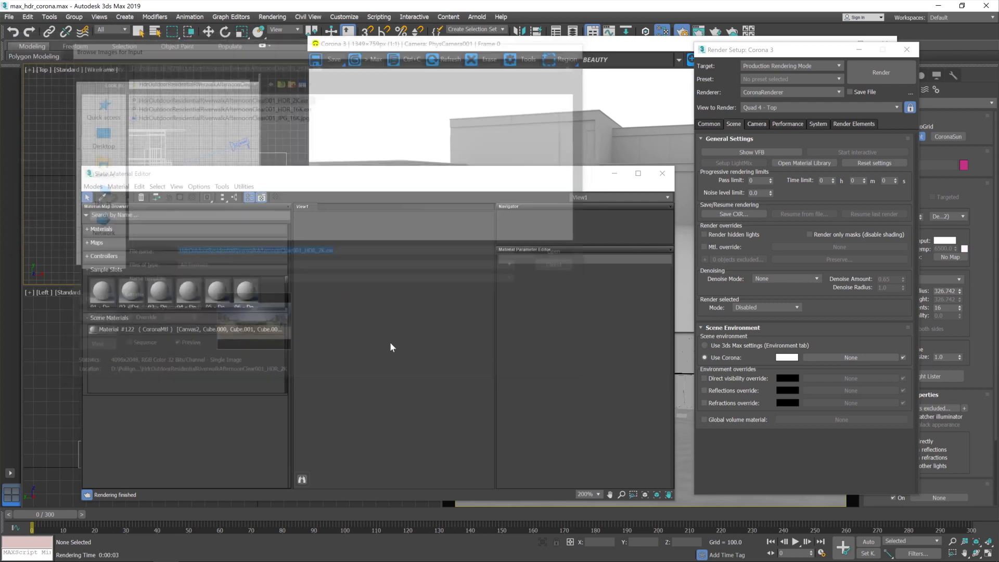
Rename the map 'HDR 2K', set U Offset 0.11, and instance it into Use Corona
double_click(333, 268)
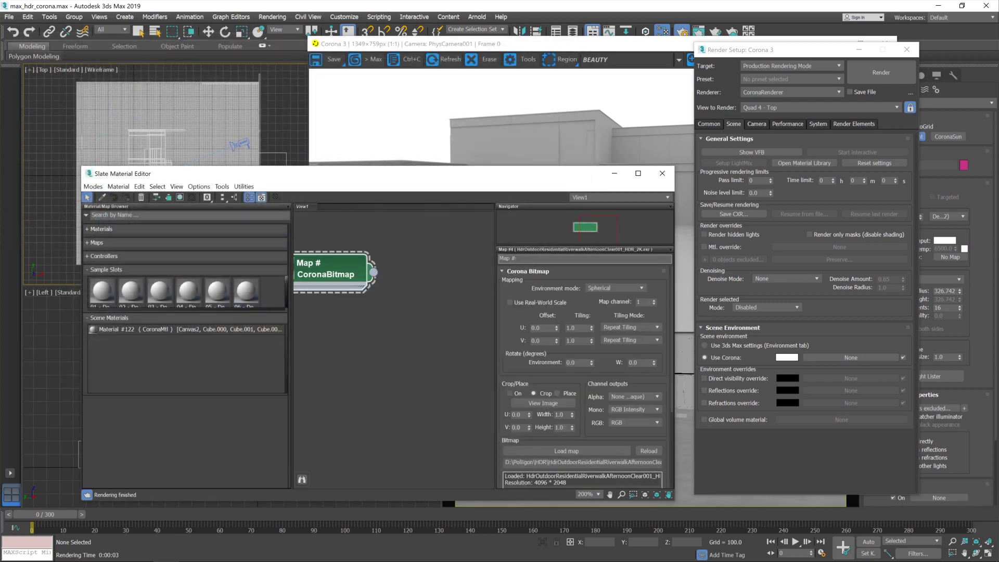
type("HDR 2K")
left_click(536, 328)
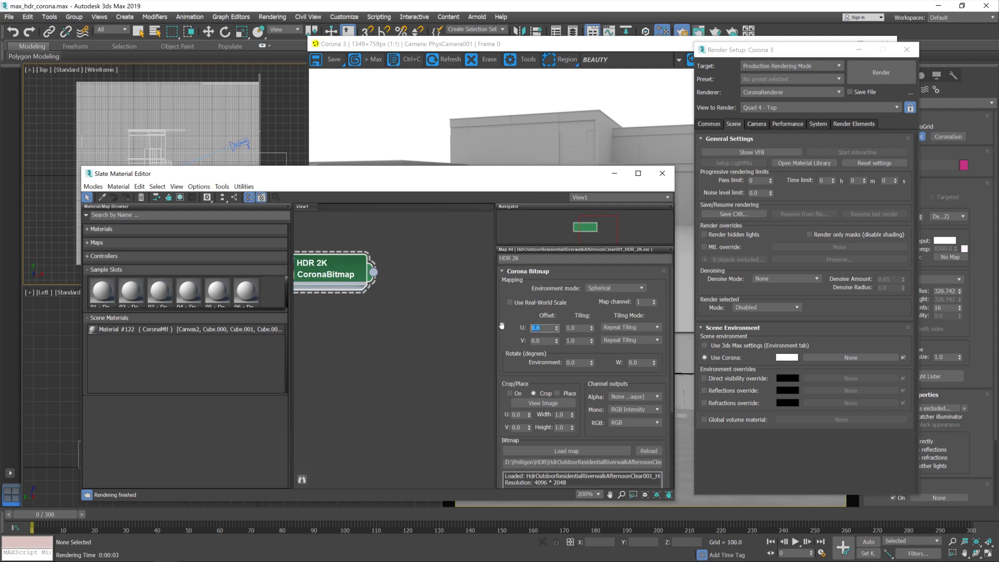
type("-11")
key("Return")
left_click_drag(373, 271, 864, 358)
left_click(784, 305)
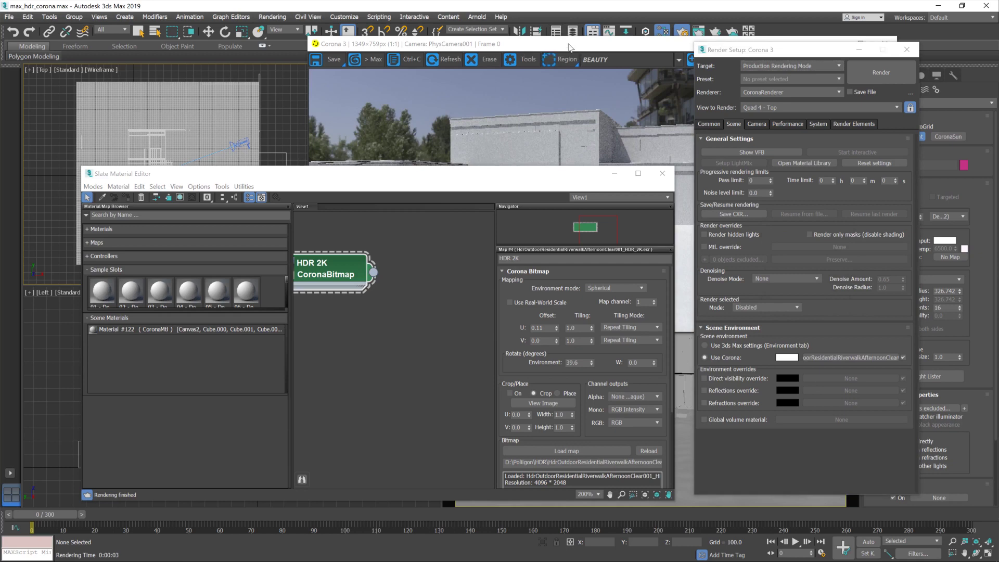
left_click_drag(581, 48, 497, 46)
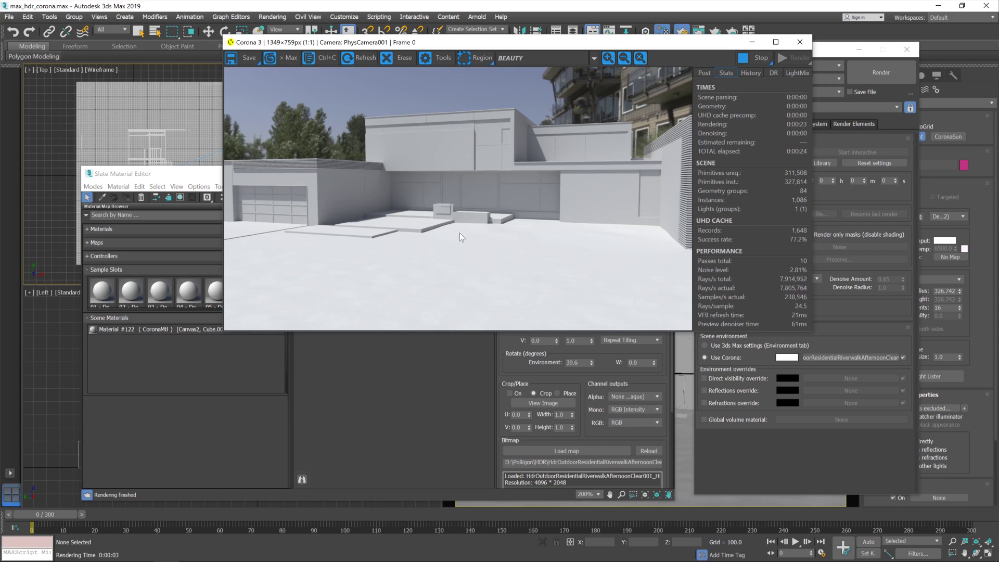
Bring the Slate Material Editor back in front after reviewing the 2K HDR render
left_click(368, 390)
Add a CoronaBitmap node loaded with the riverwalk JPG_16K panorama
right_click(351, 345)
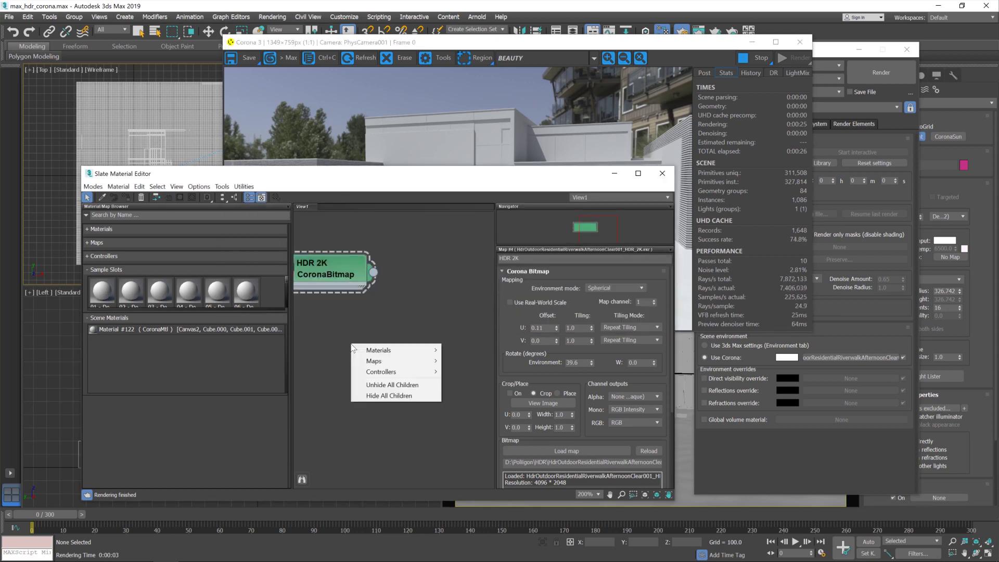
mouse_move(374, 361)
mouse_move(489, 385)
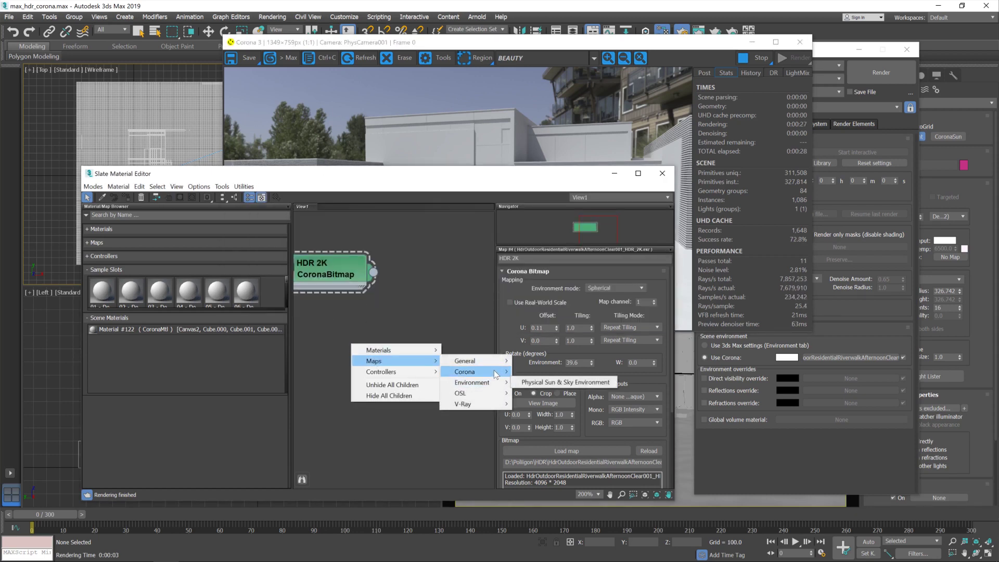
left_click(541, 195)
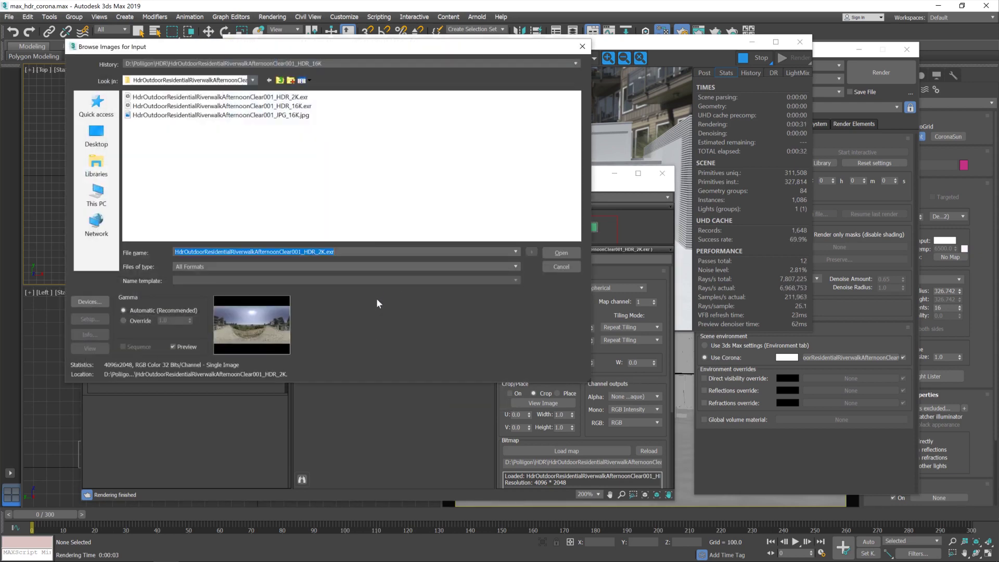
mouse_move(300, 115)
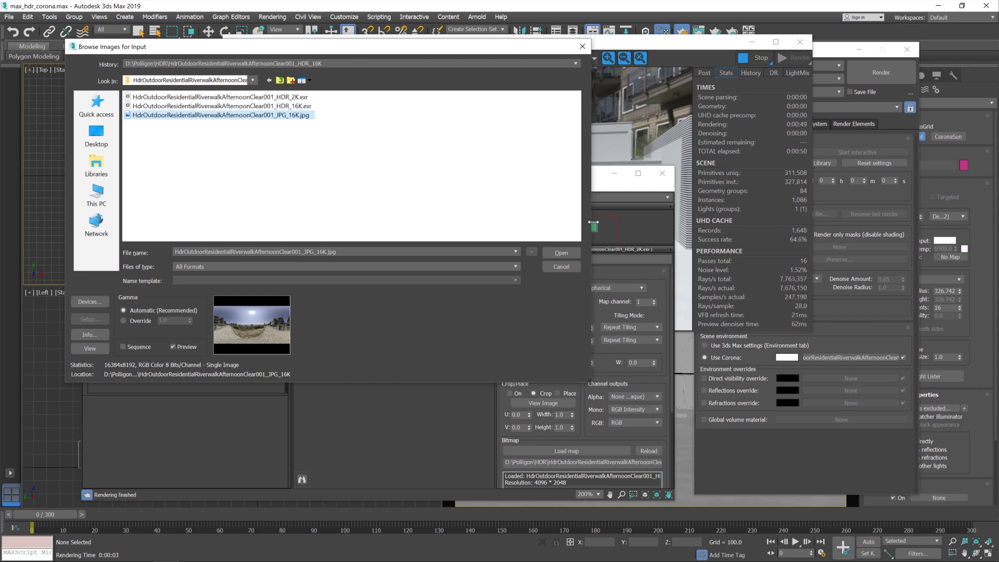
left_click(561, 252)
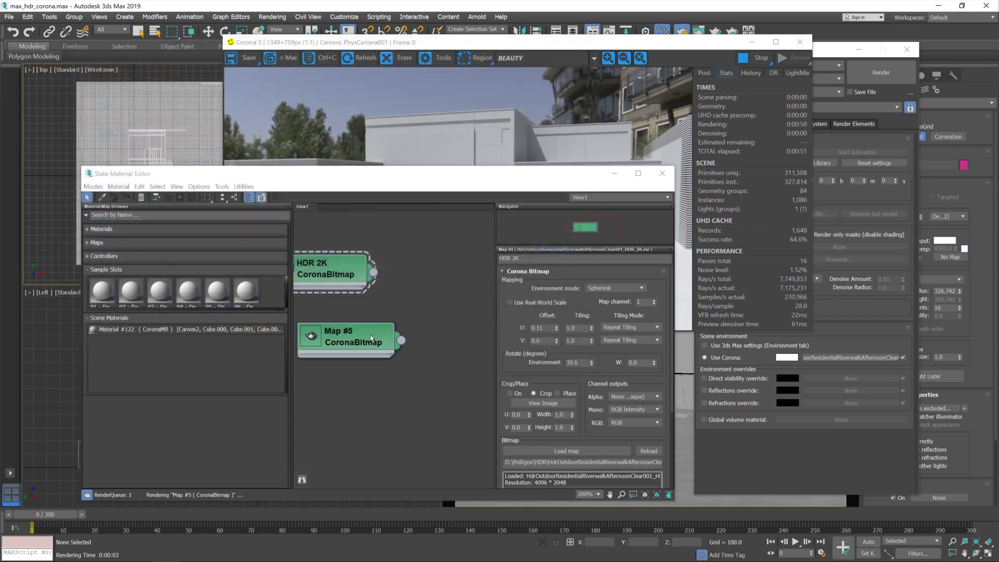
Set Map #5's U Offset to 0.11 and instance it into Render Setup's Use Corona slot
left_click(377, 335)
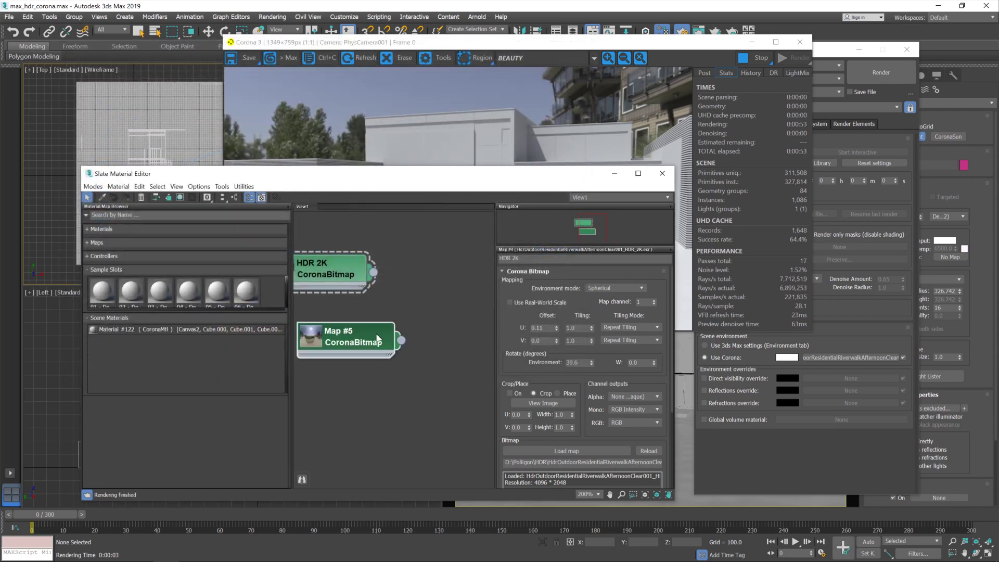
double_click(377, 338)
left_click(541, 328)
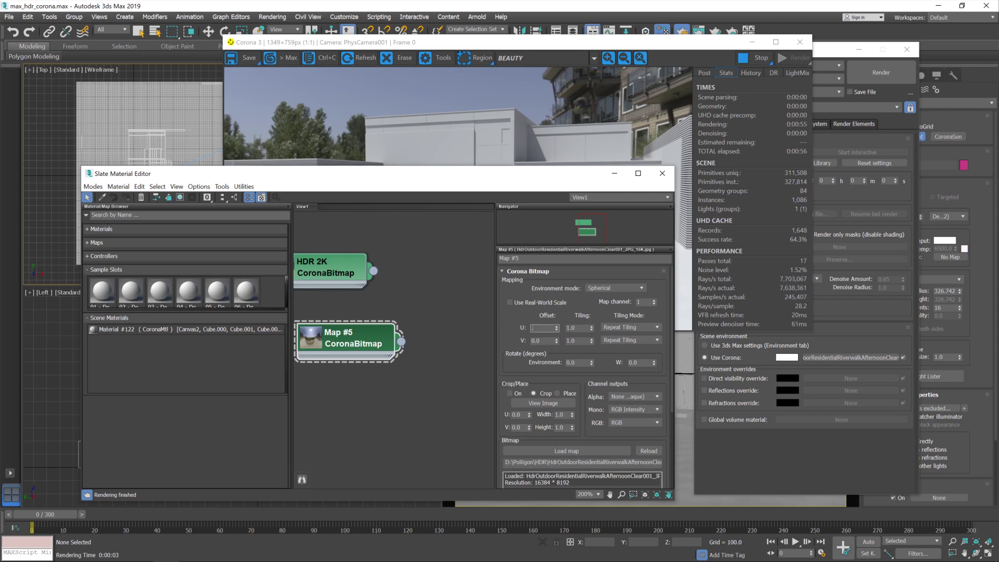
type("0.11")
left_click_drag(401, 341, 845, 359)
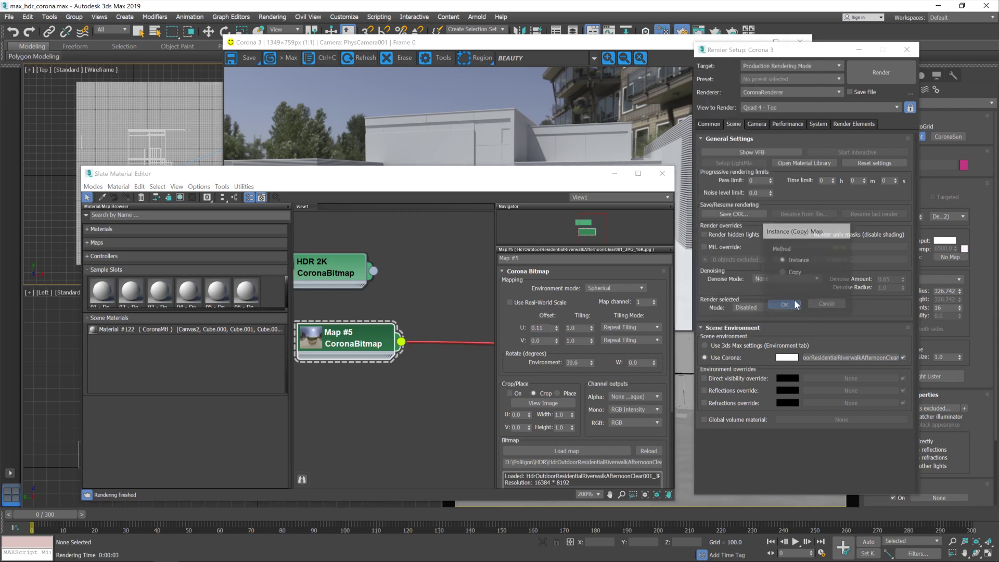
left_click(796, 305)
left_click_drag(533, 175, 528, 308)
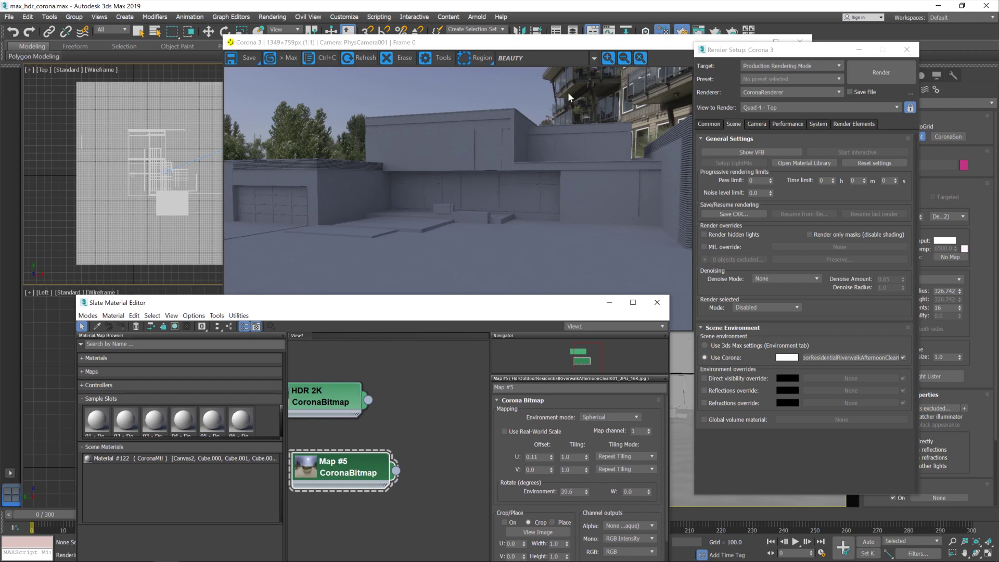
left_click_drag(513, 302, 497, 183)
Link the HDR 2K map to the Use Corona environment slot as an instance
left_click_drag(353, 281, 847, 358)
left_click(809, 315)
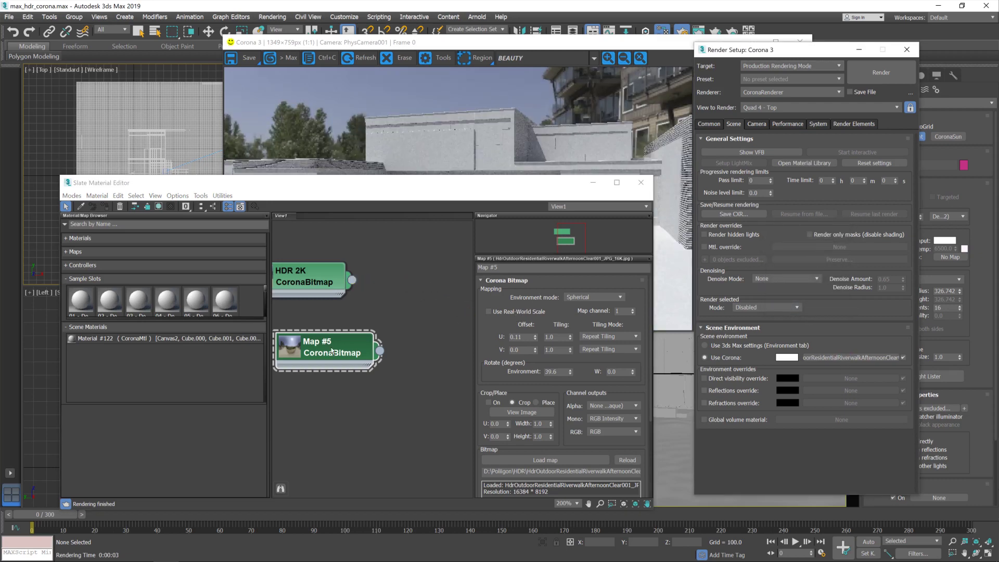
left_click_drag(331, 351, 386, 380)
left_click(406, 282)
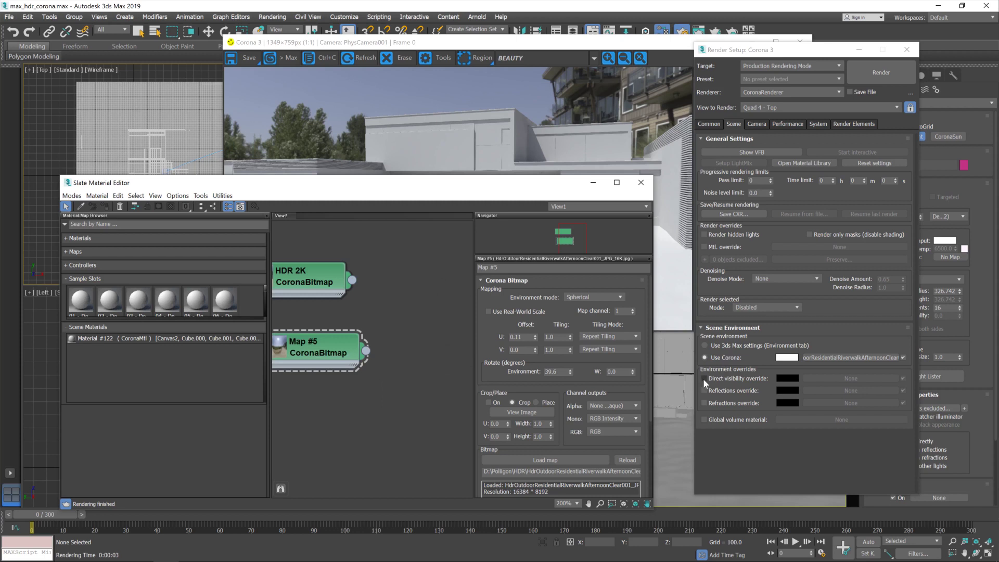
Enable Direct visibility override and fill it with Map #5 as an instance
left_click(711, 380)
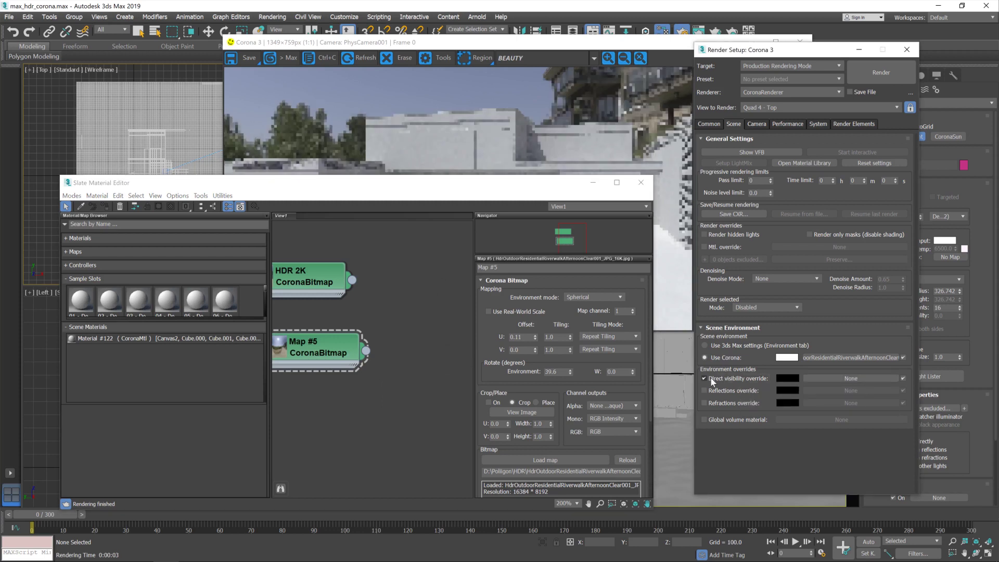
left_click(374, 351)
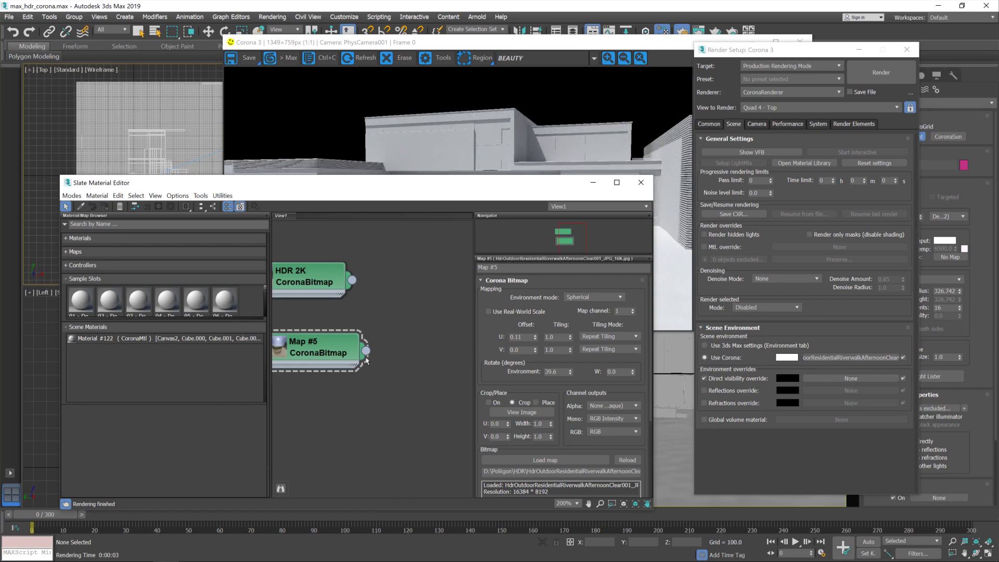
left_click_drag(366, 358, 860, 380)
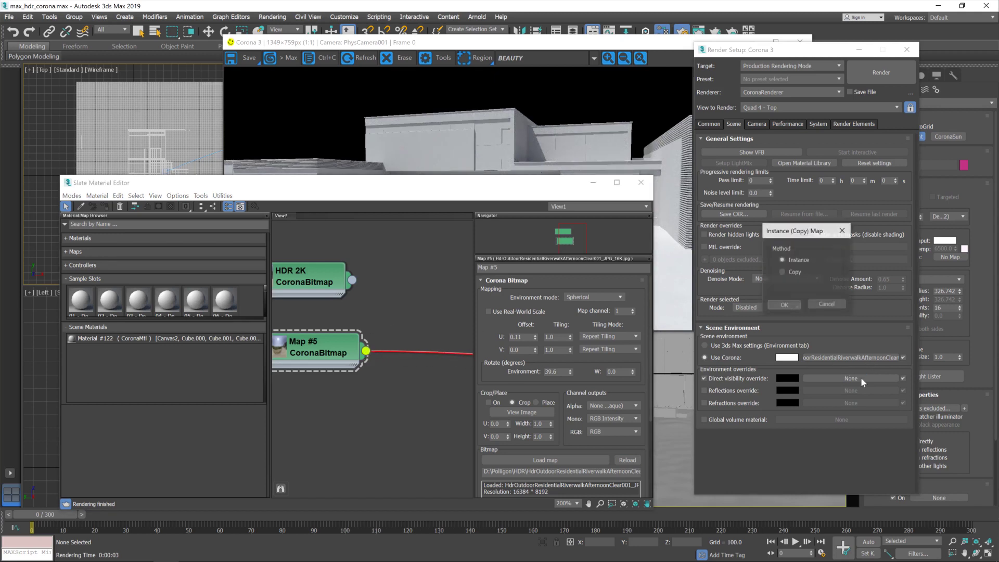
left_click(785, 304)
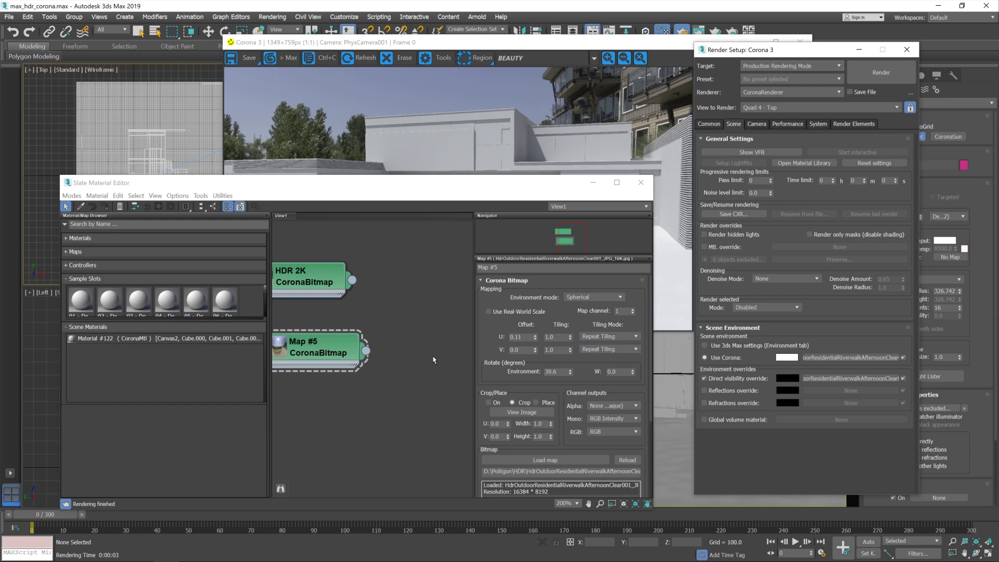
Set Map #5's U offset to 0.05 with the Offset spinner
left_click(342, 358)
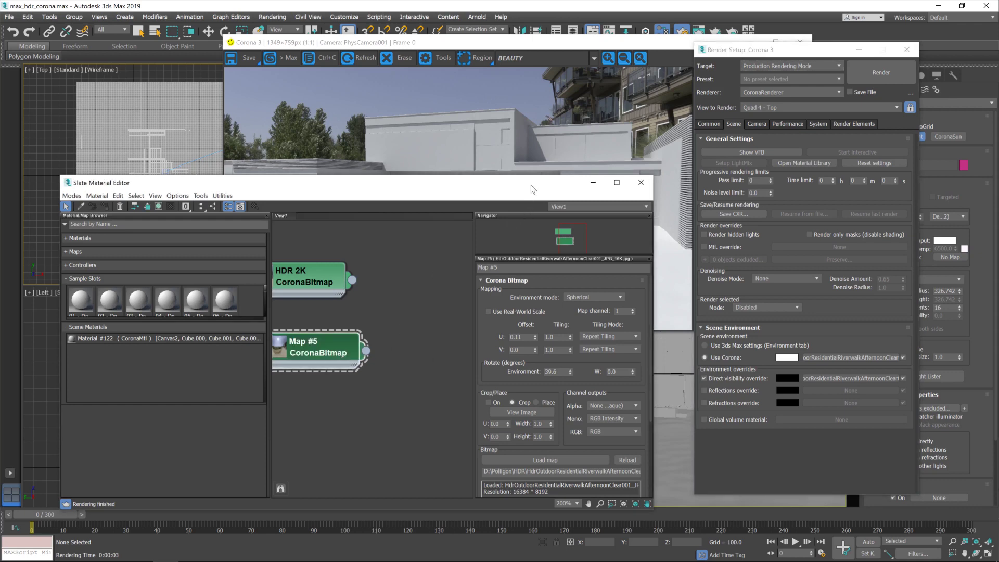
mouse_move(532, 188)
left_mouse_down()
mouse_move(541, 281)
mouse_move(529, 174)
mouse_move(524, 199)
left_mouse_up()
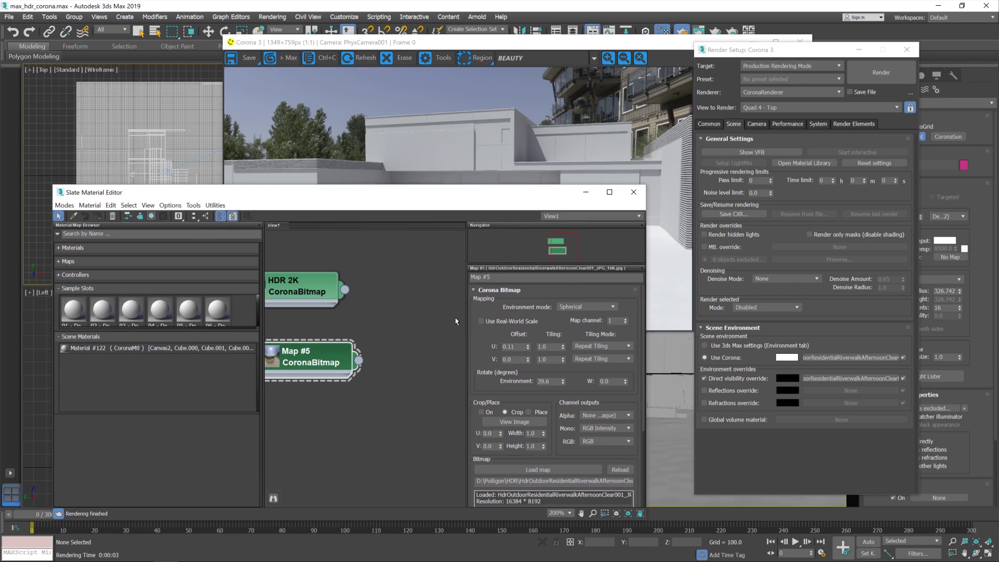
left_click(528, 345)
left_click(527, 349)
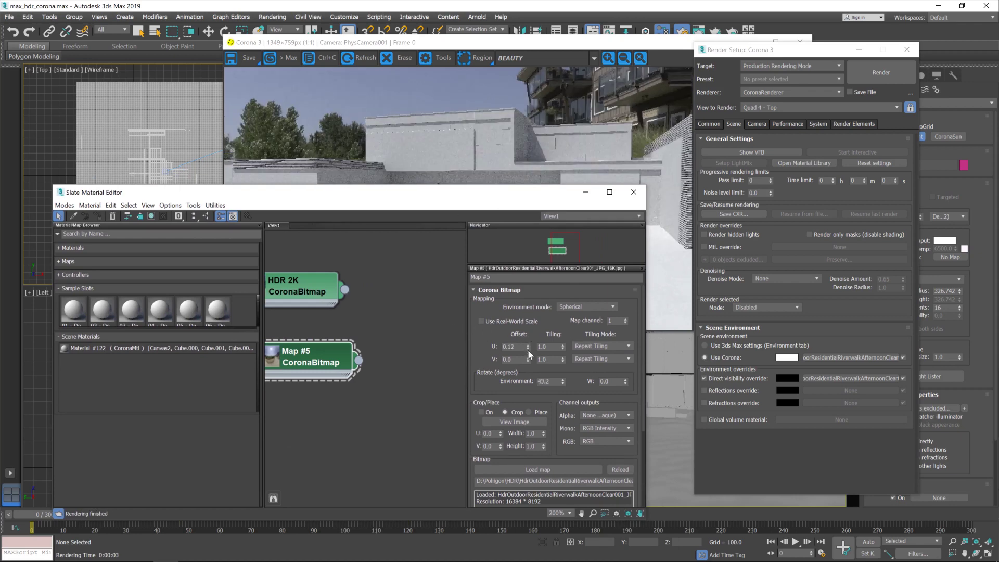
left_click(527, 350)
left_click(527, 350)
left_click(527, 349)
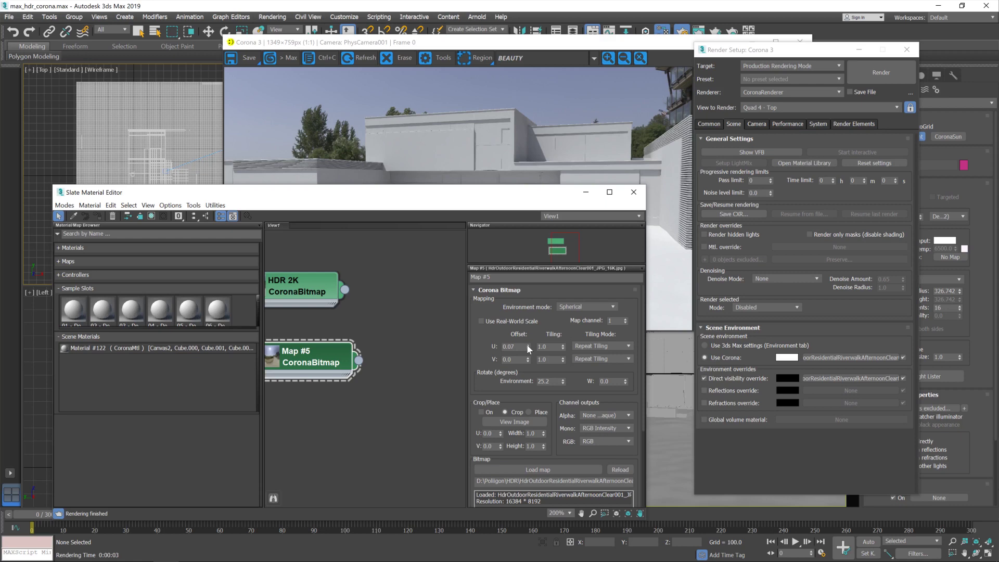
left_click(526, 344)
left_click(529, 348)
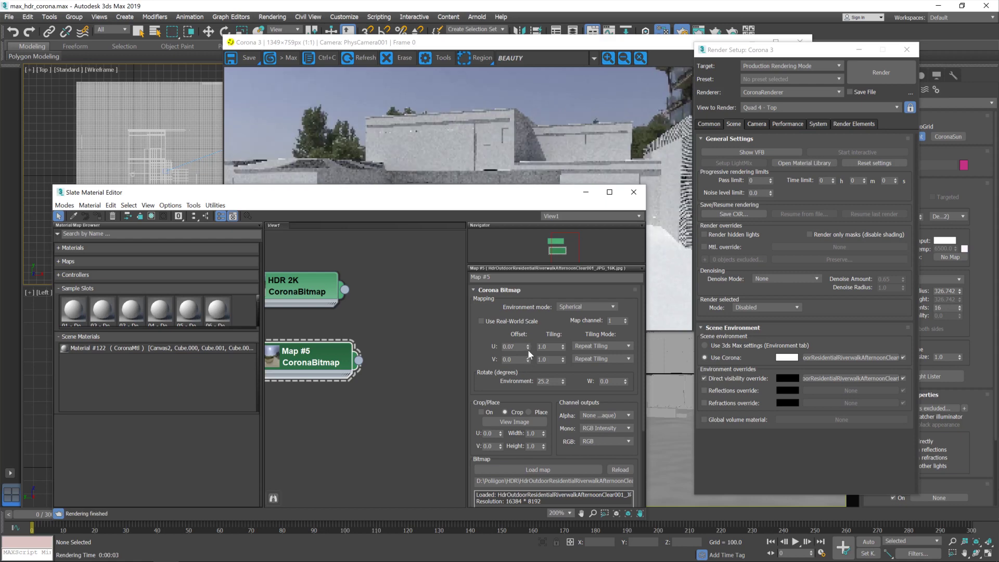
left_click(528, 349)
left_click(528, 349)
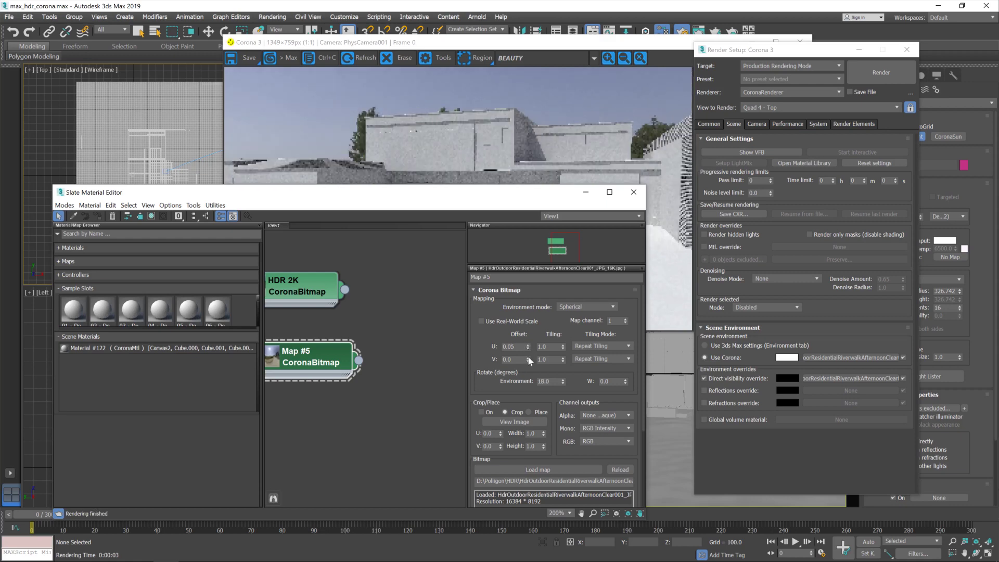
Lower Map #5's V offset to -0.04, then close the material editor
left_click(528, 361)
left_click(527, 362)
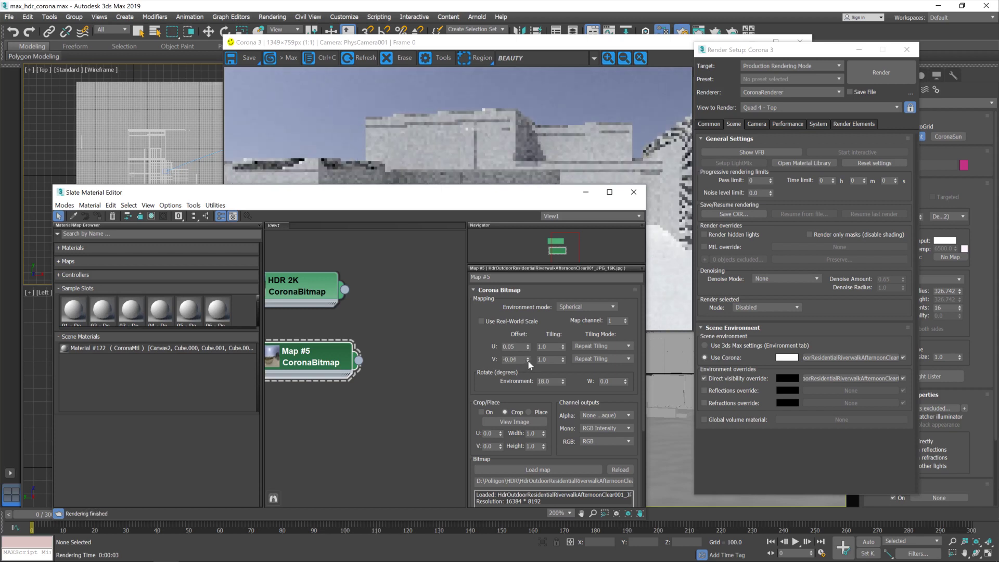
left_click(528, 361)
left_click(528, 361)
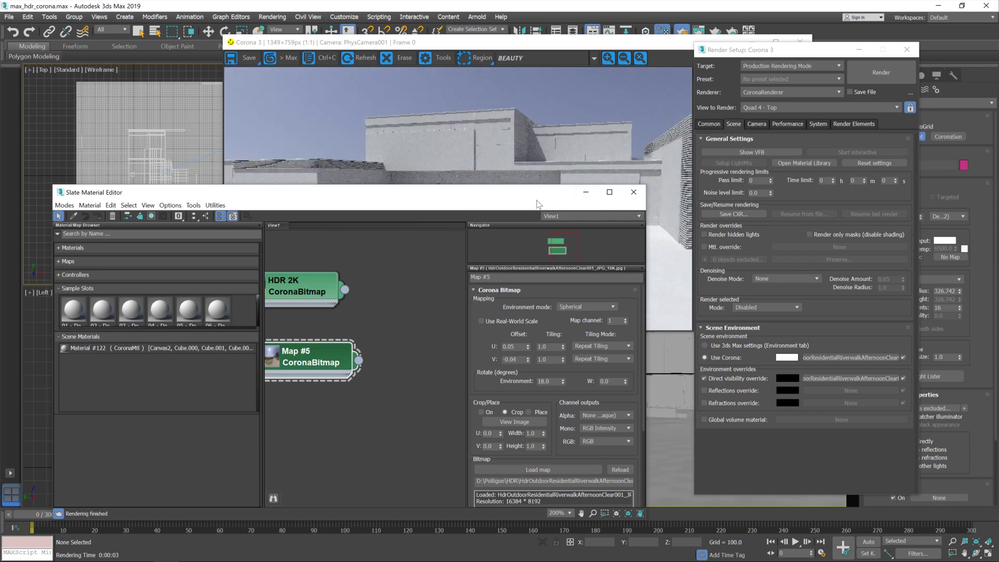
left_click_drag(598, 192, 629, 183)
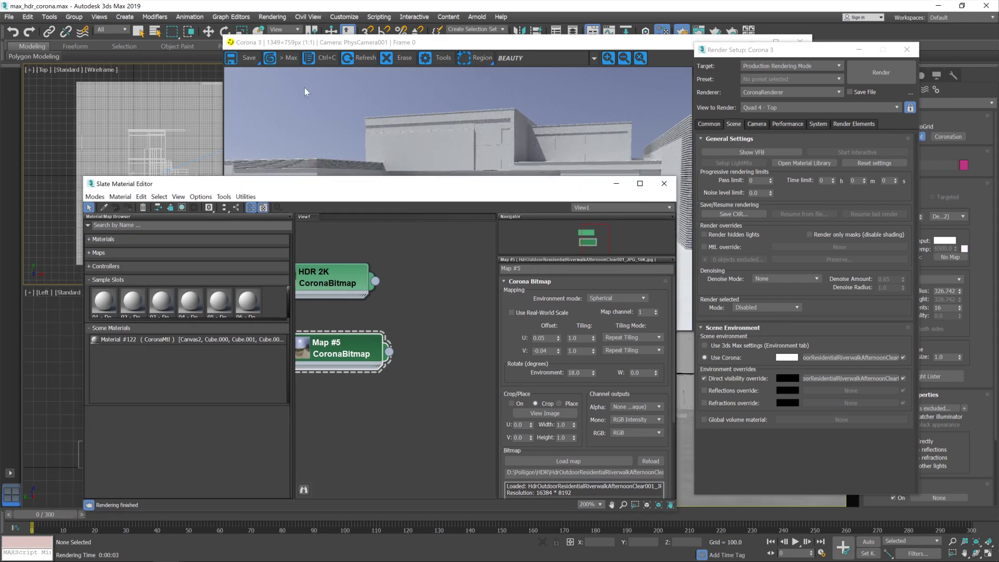
left_click(664, 183)
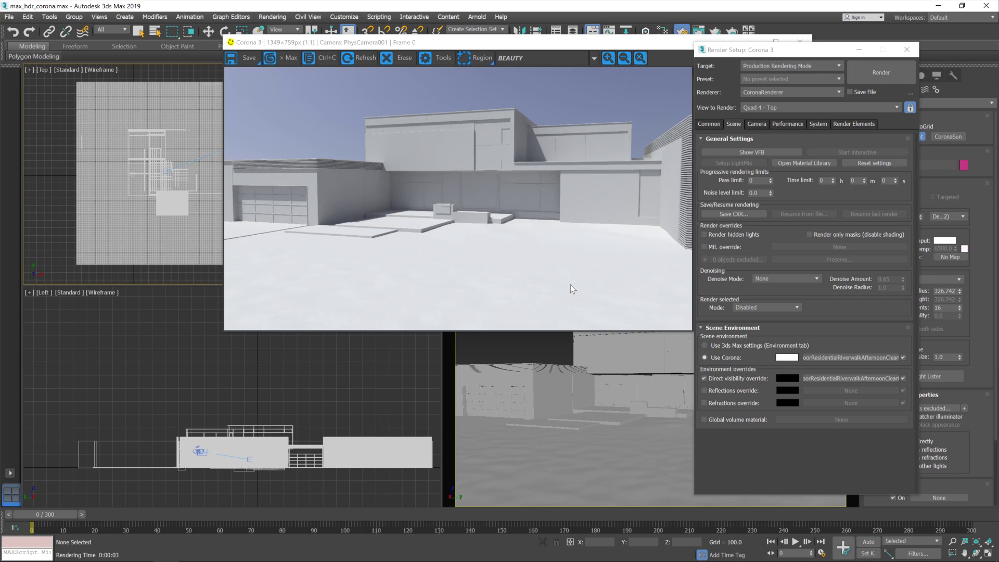
Move the Corona VFB window left so its Stats panel is visible
left_click_drag(520, 41, 336, 45)
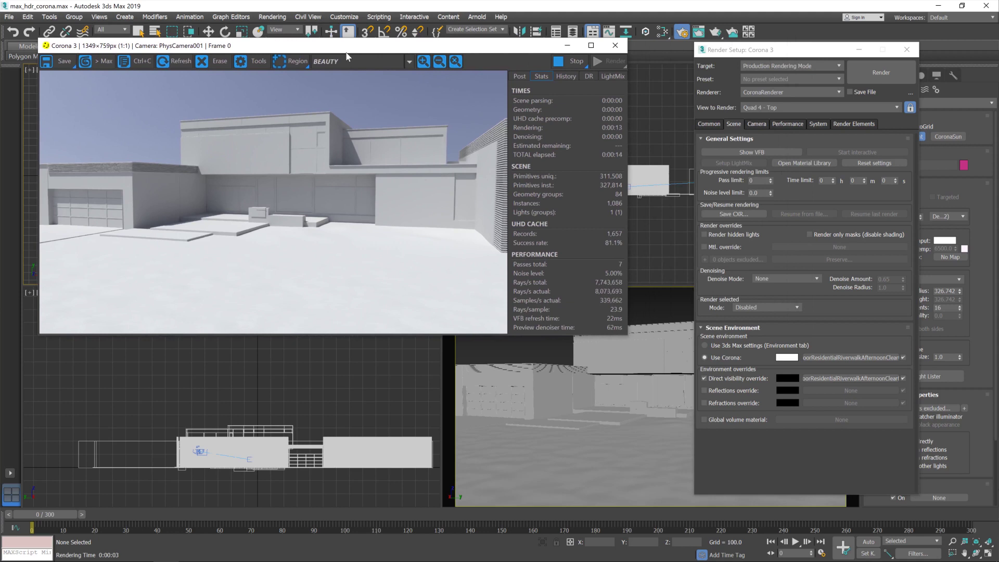